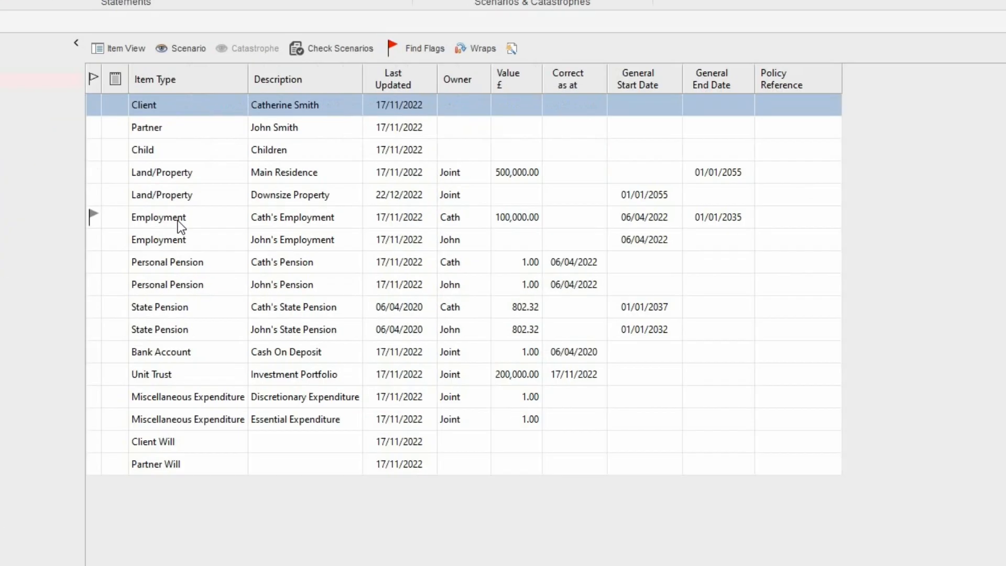
- Review the client's and partner's employment and state pension items in the fact find list
left_click(178, 223)
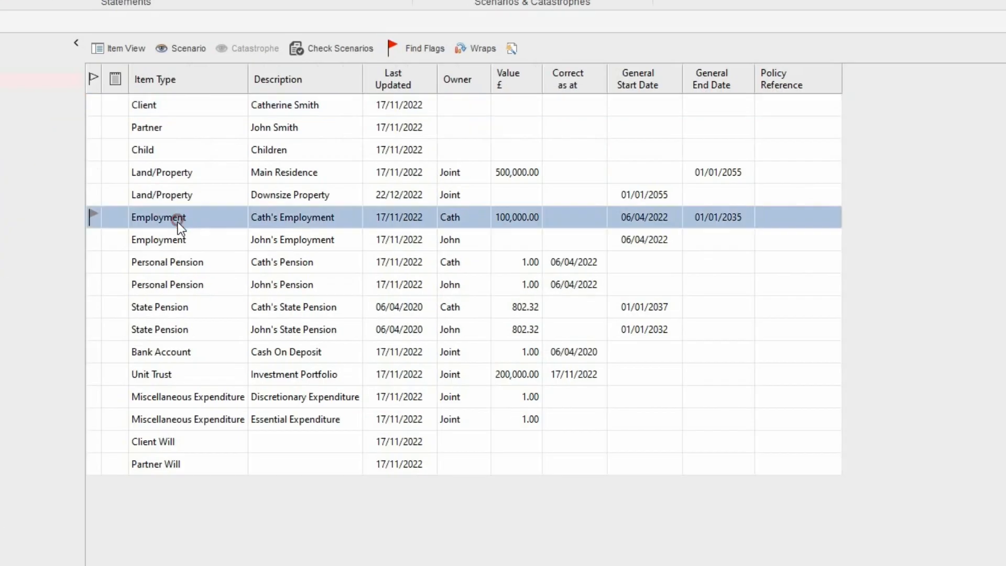
left_click(177, 244)
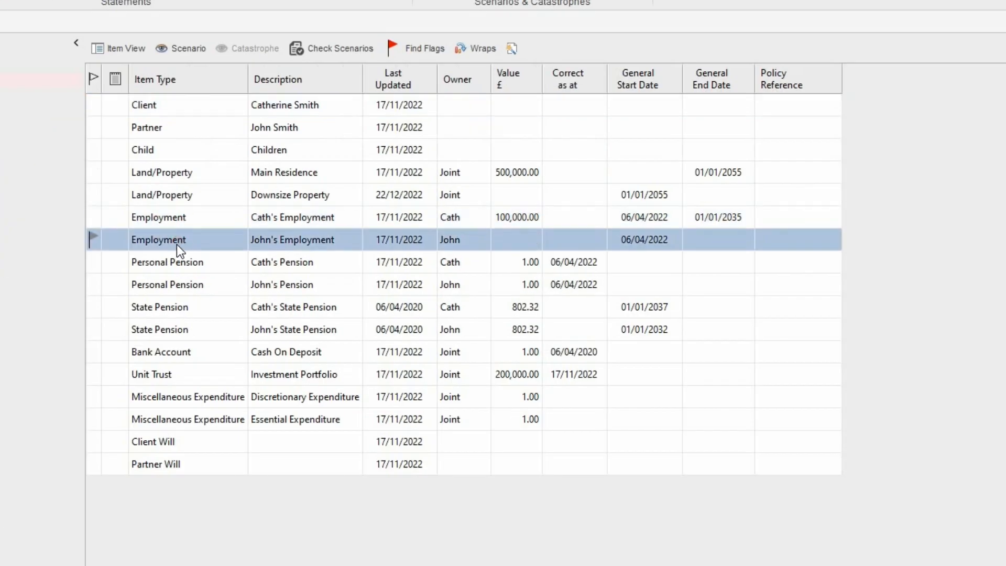
left_click(174, 306)
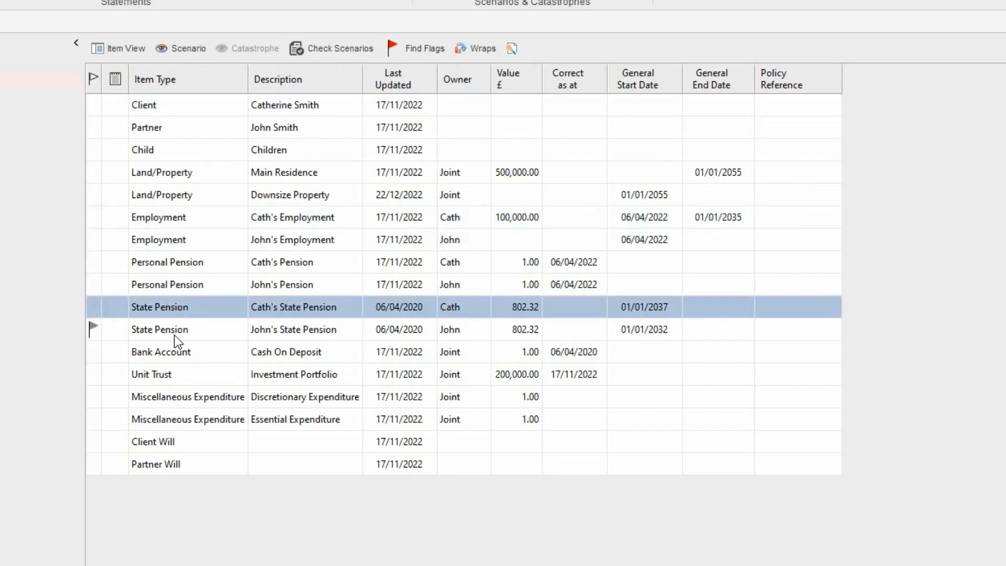
left_click(174, 329)
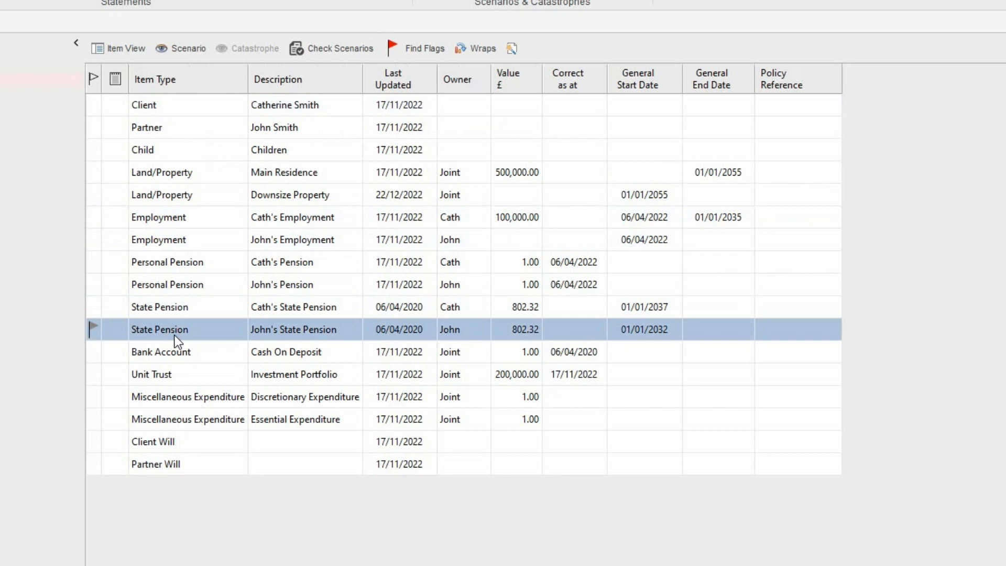
left_click(174, 310)
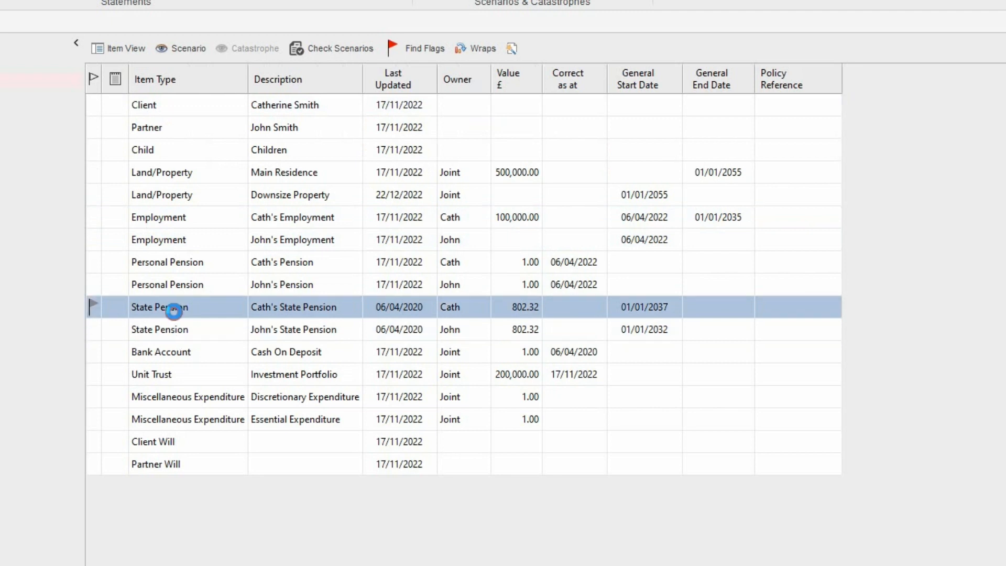
- Try a State Pension Value of 600 per month in the client's state pension record, and discard the change
double_click(180, 308)
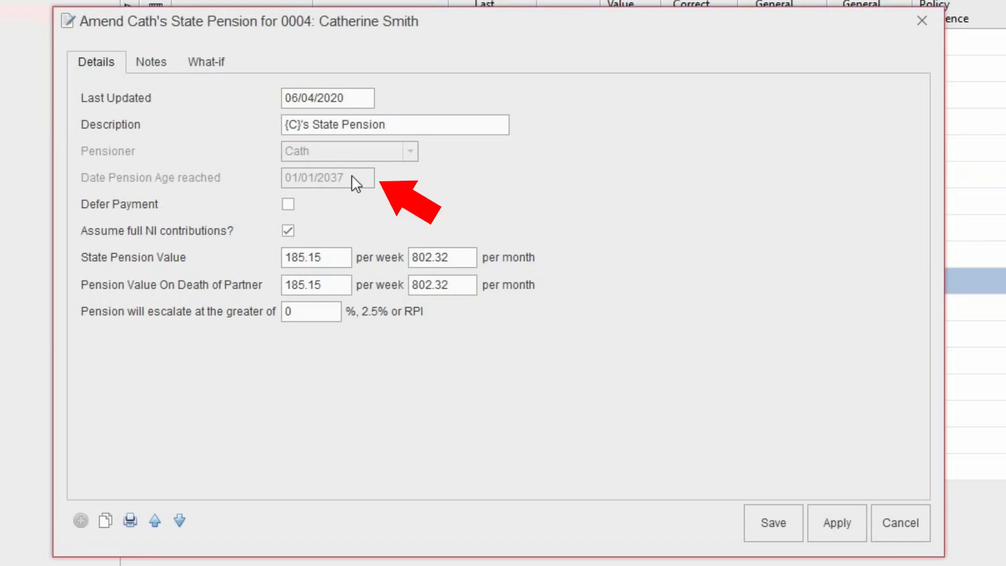
double_click(449, 257)
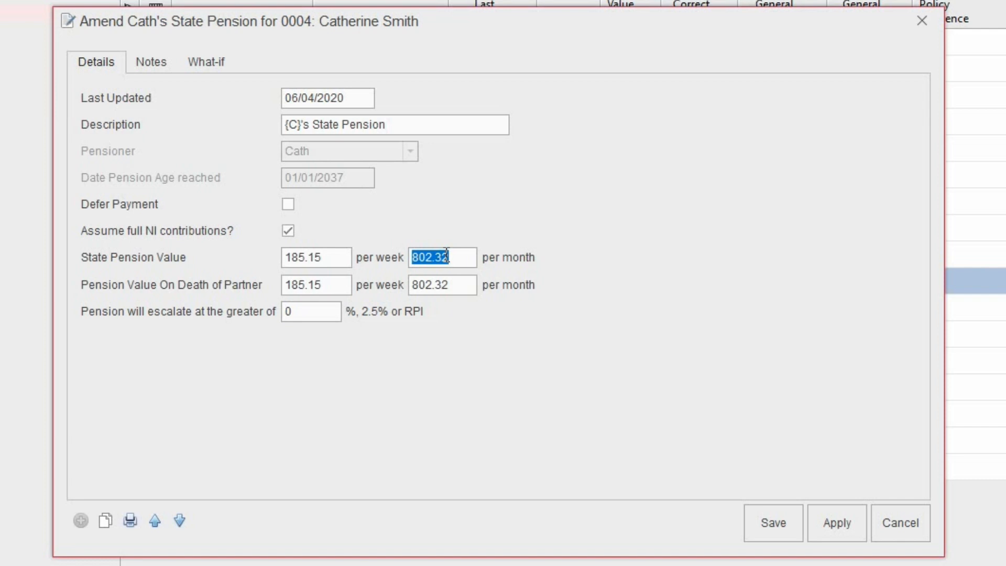
type("600")
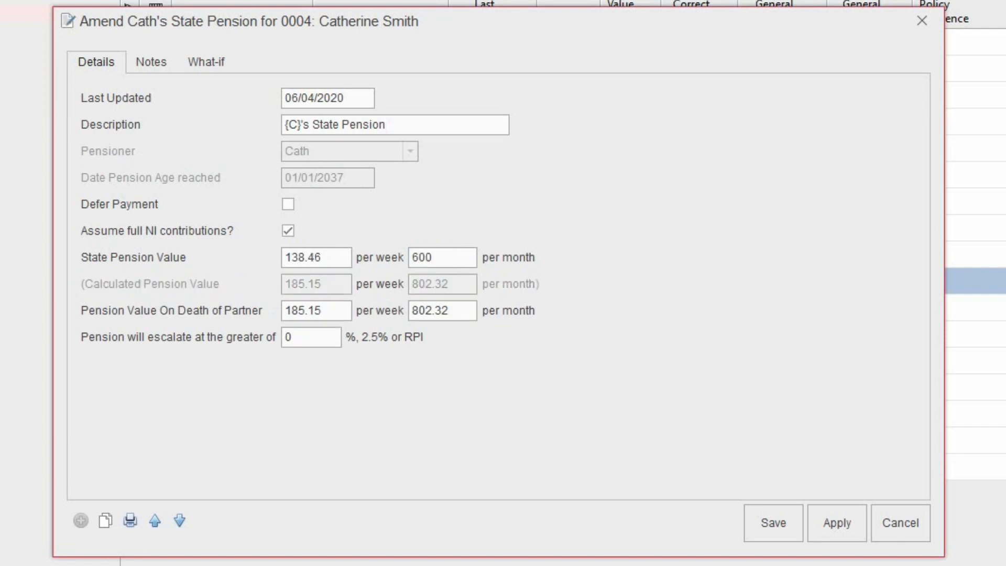
left_click(898, 523)
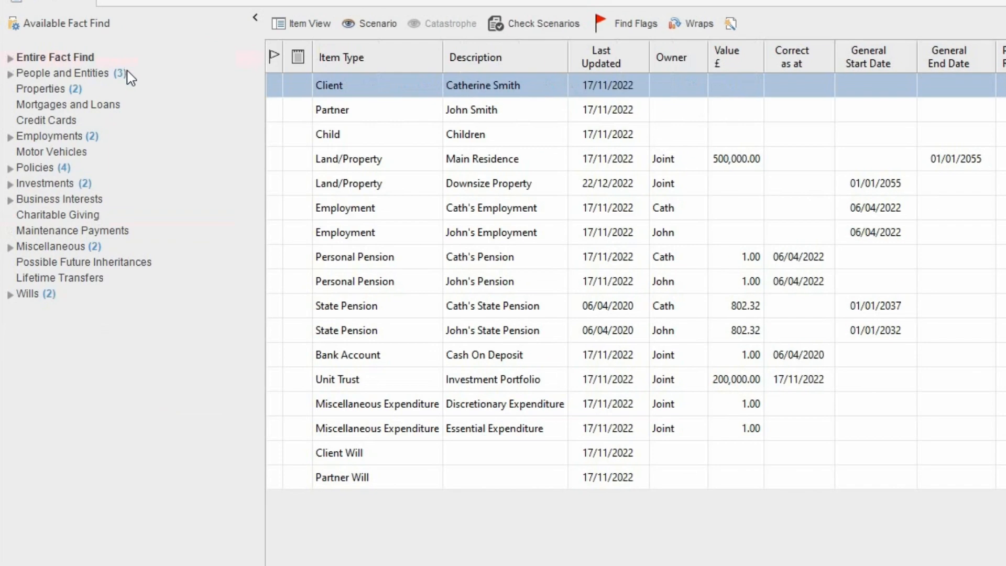
- Set the annual salary to 100000 and the annual bonus to 10000 in the client's employment record under Employments
left_click(44, 138)
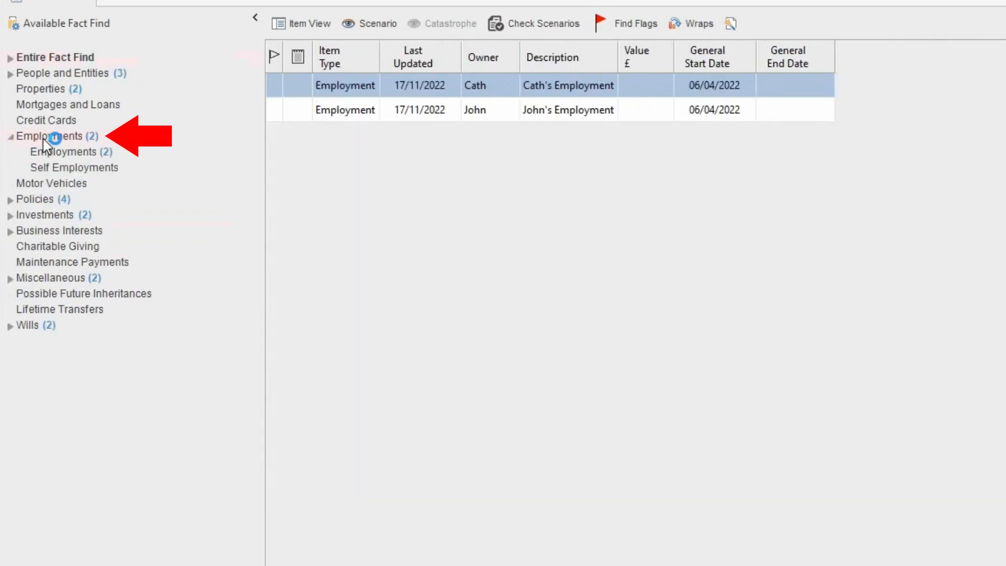
left_click(68, 170)
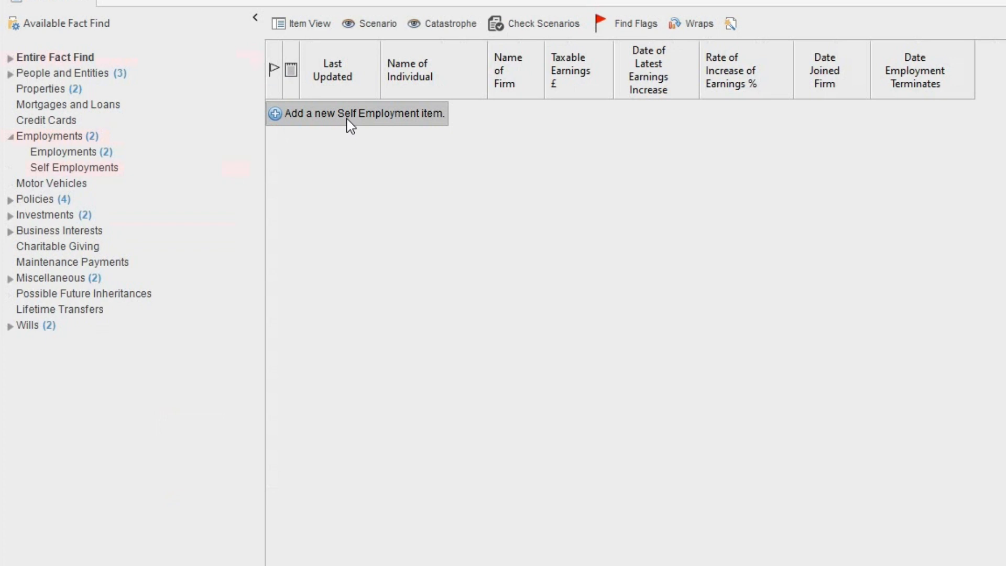
left_click(72, 151)
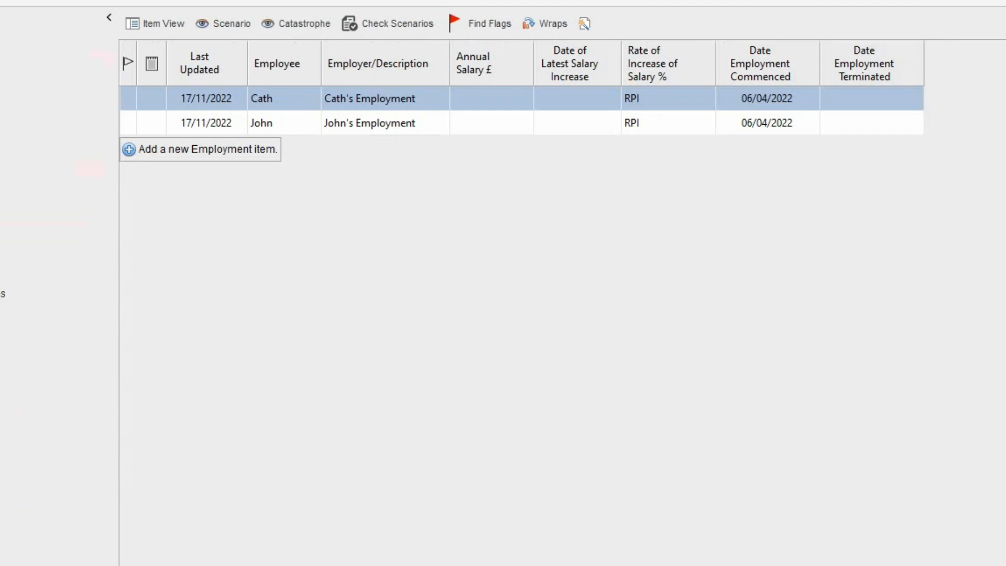
double_click(305, 98)
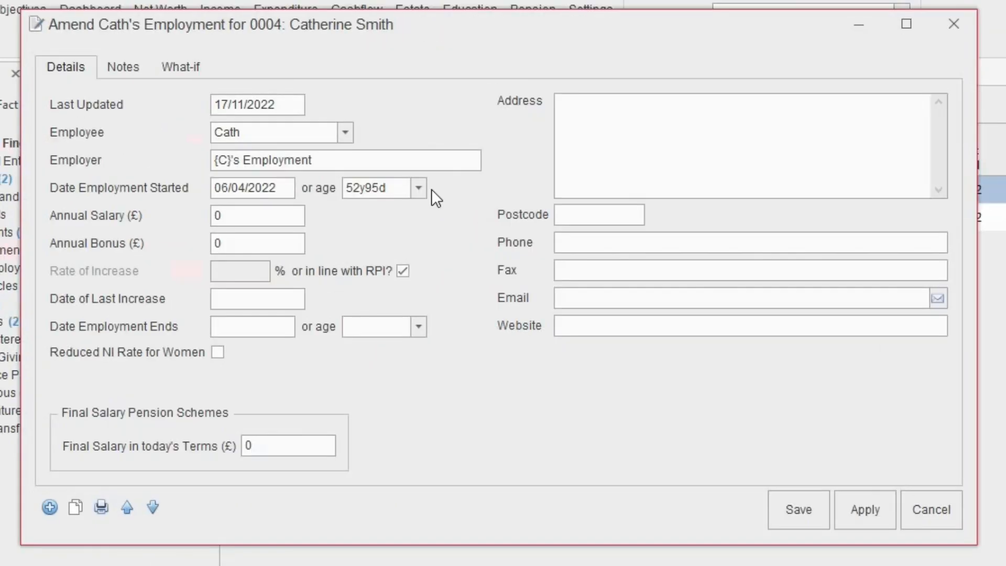
double_click(241, 217)
type("100000")
key("Tab")
type("10000")
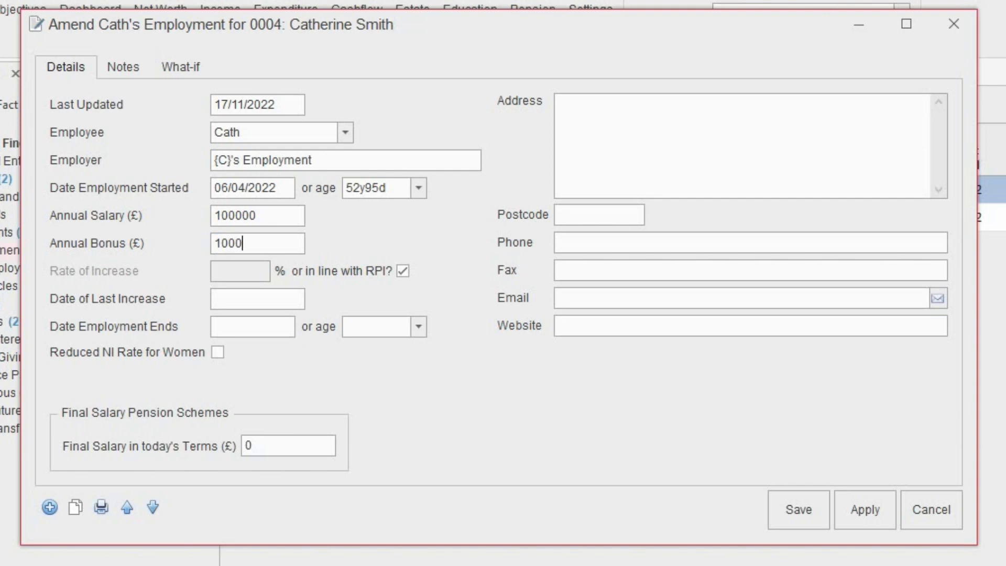
key("Tab")
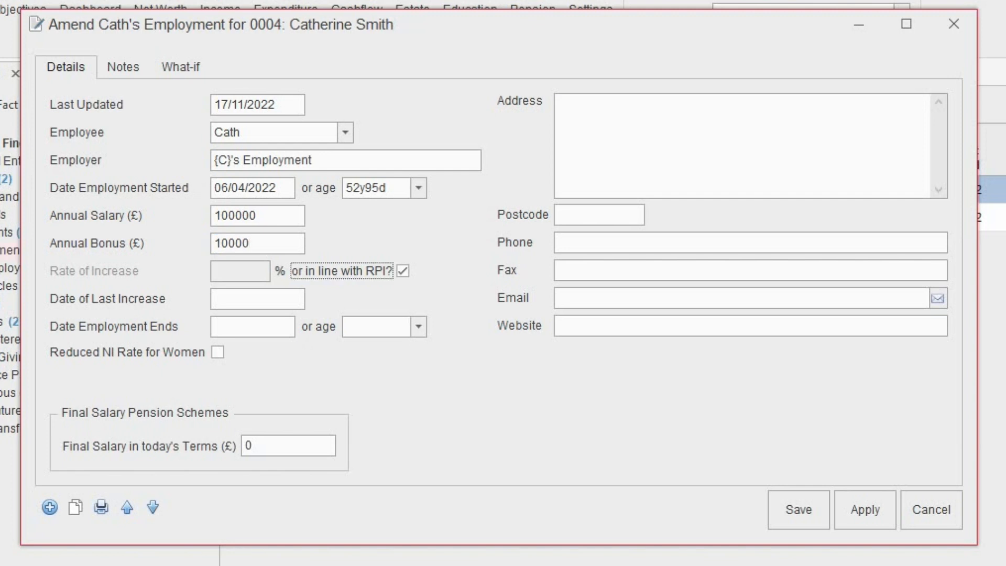
- Set the client's employment to end at age 65 and save the employment record
left_click(375, 329)
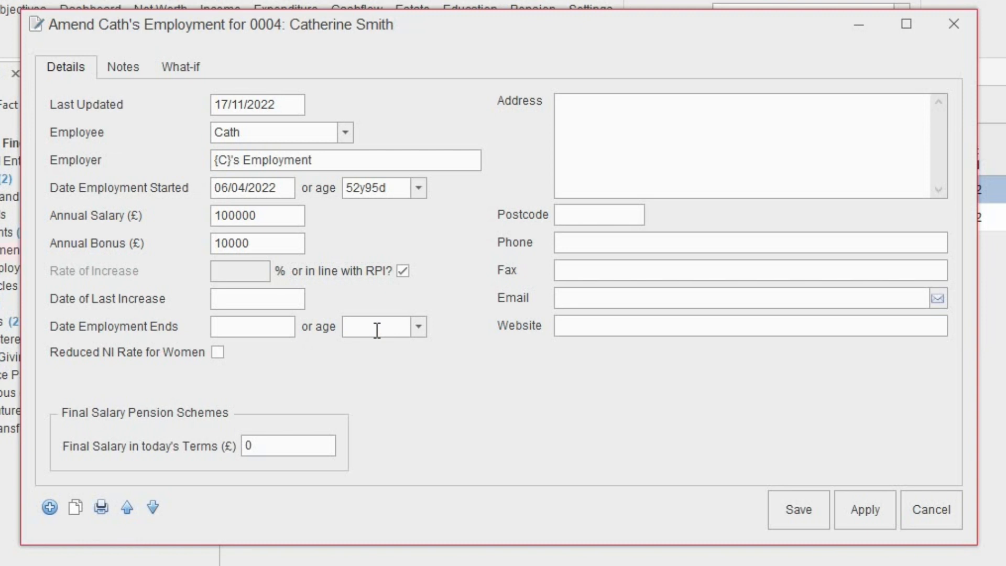
type("65")
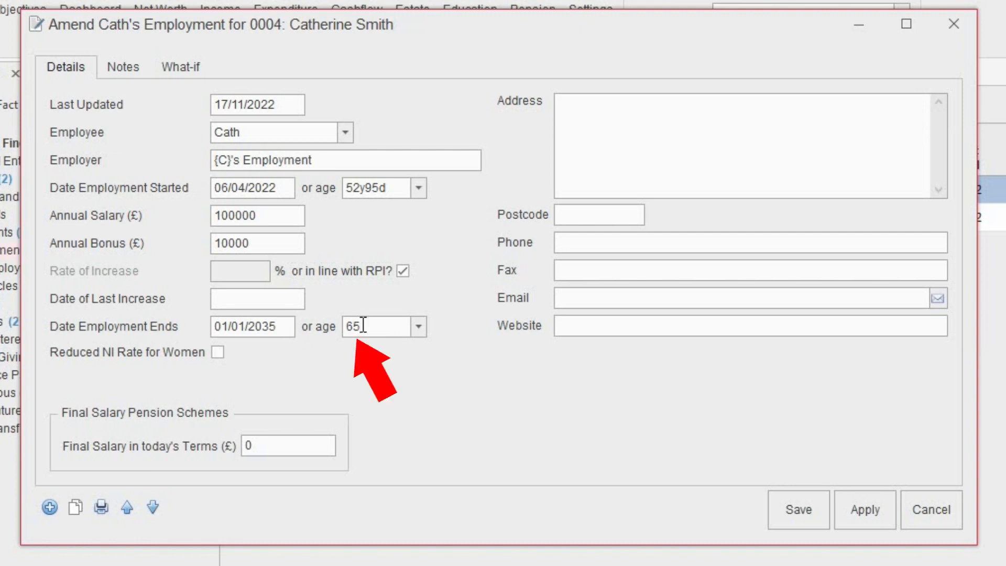
left_click(797, 511)
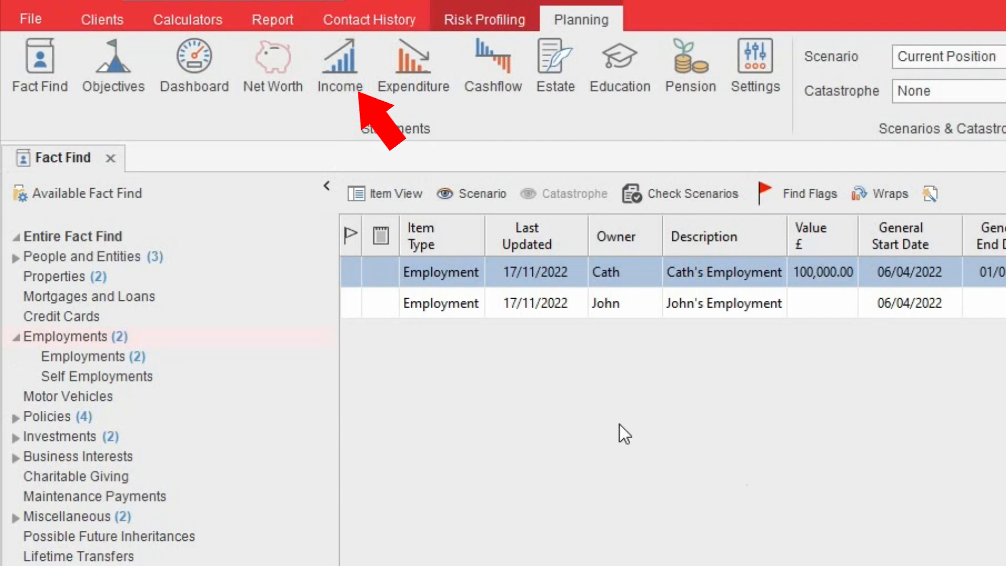
- Open the income statement and display the Income Chart and the Lifelong Income Chart beside it
left_click(350, 74)
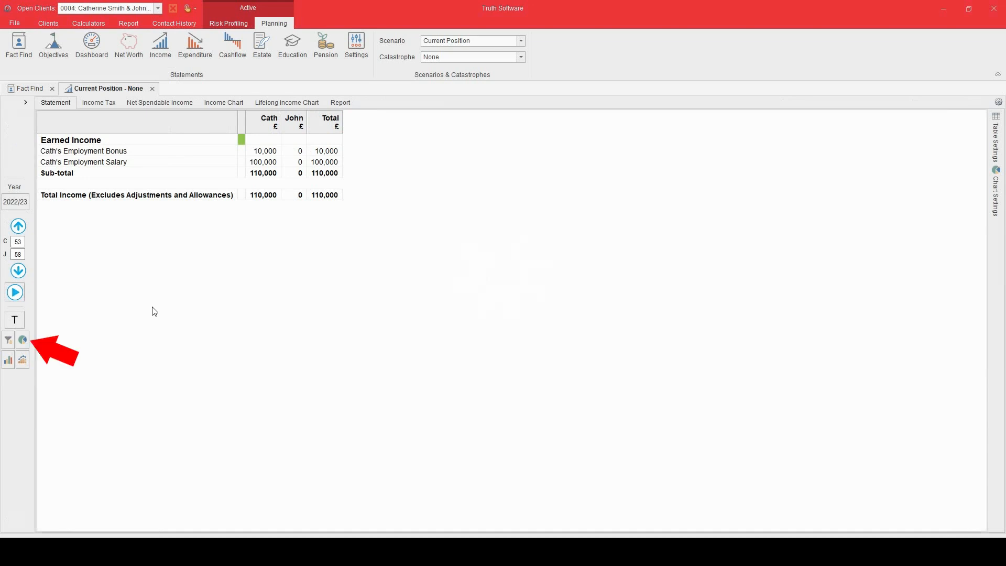
left_click(23, 339)
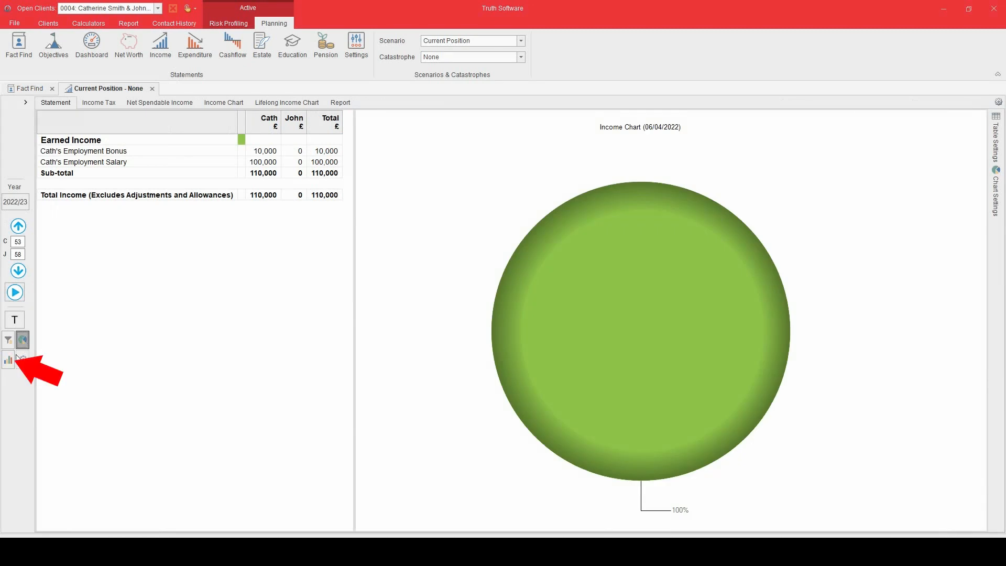
left_click(8, 360)
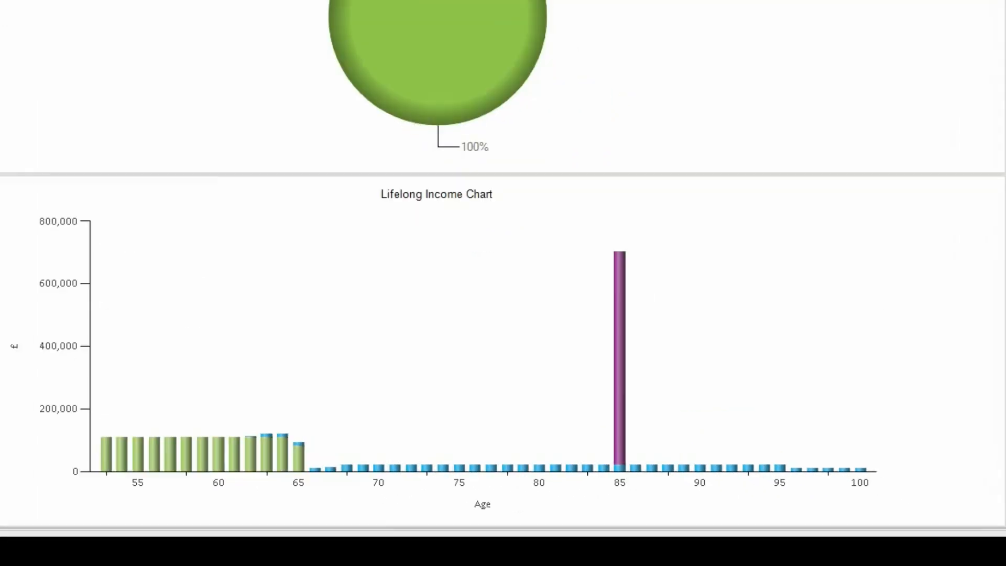
- Inspect the one-off income at age 85 and filter one-offs out of the income statement and lifelong chart
left_click(620, 358)
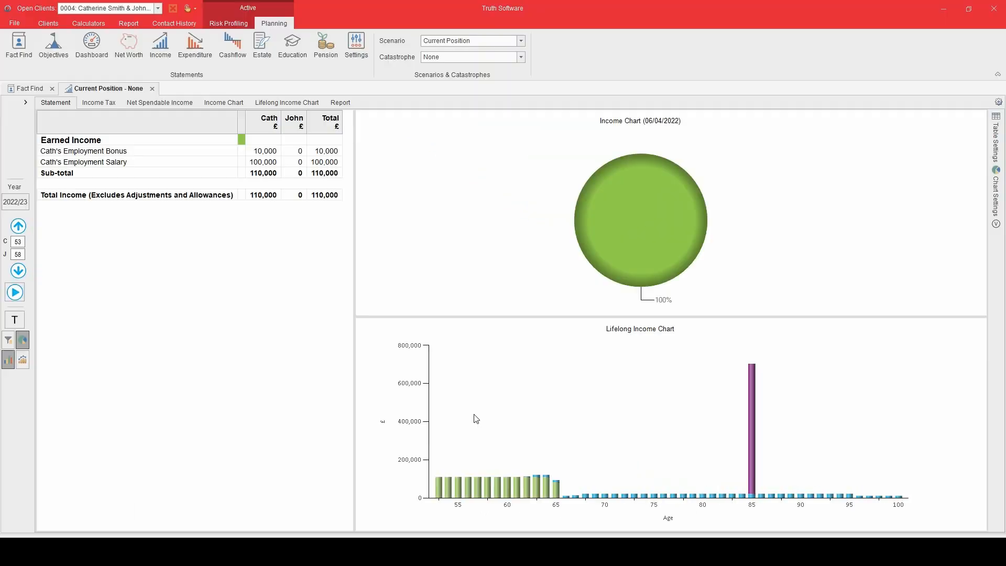
left_click(477, 419)
left_click(9, 341)
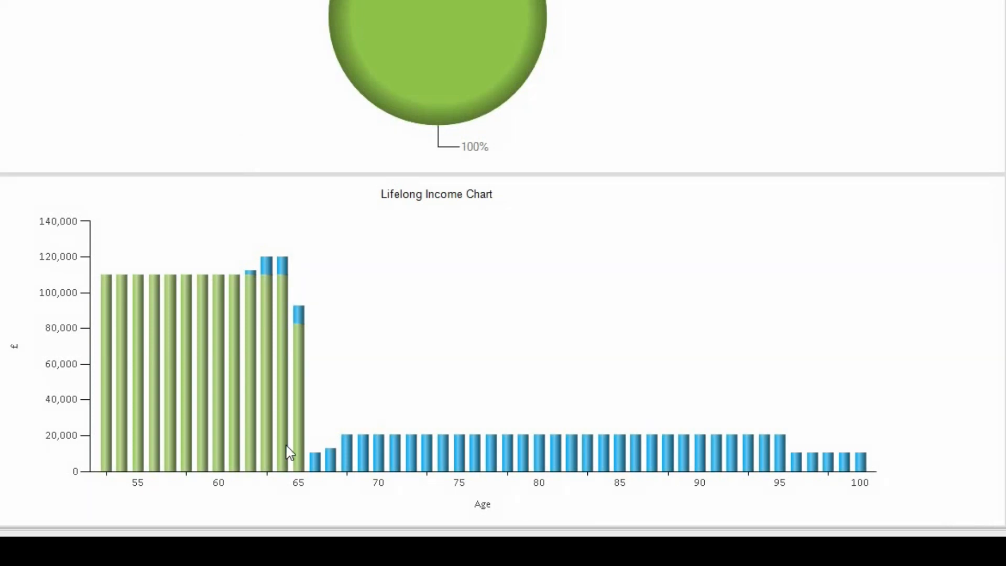
mouse_move(302, 470)
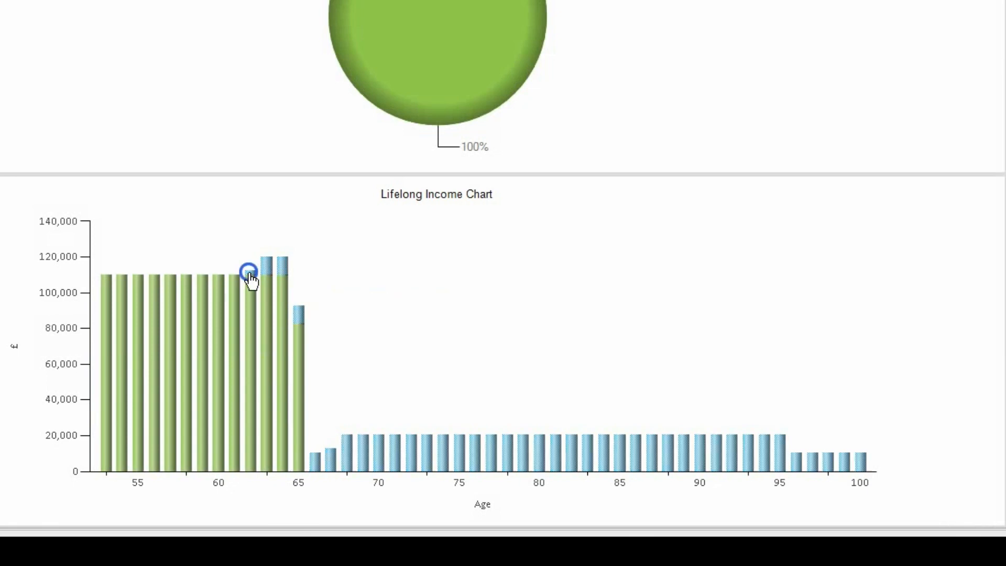
mouse_move(252, 281)
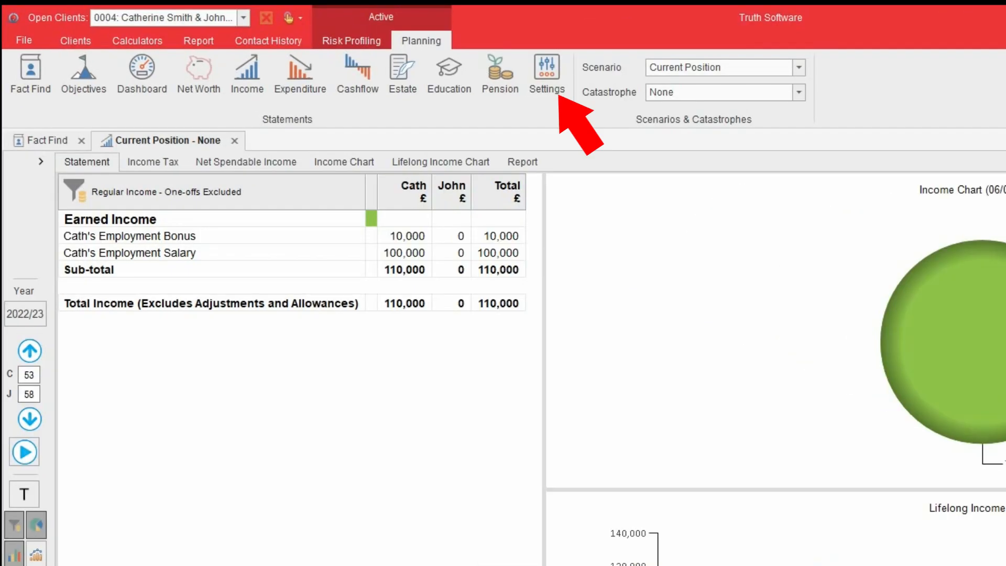
- Open the planning settings and calculate when the client reaches 65 from the Current Position scenario's Retirement date, discarding the calculation
left_click(555, 71)
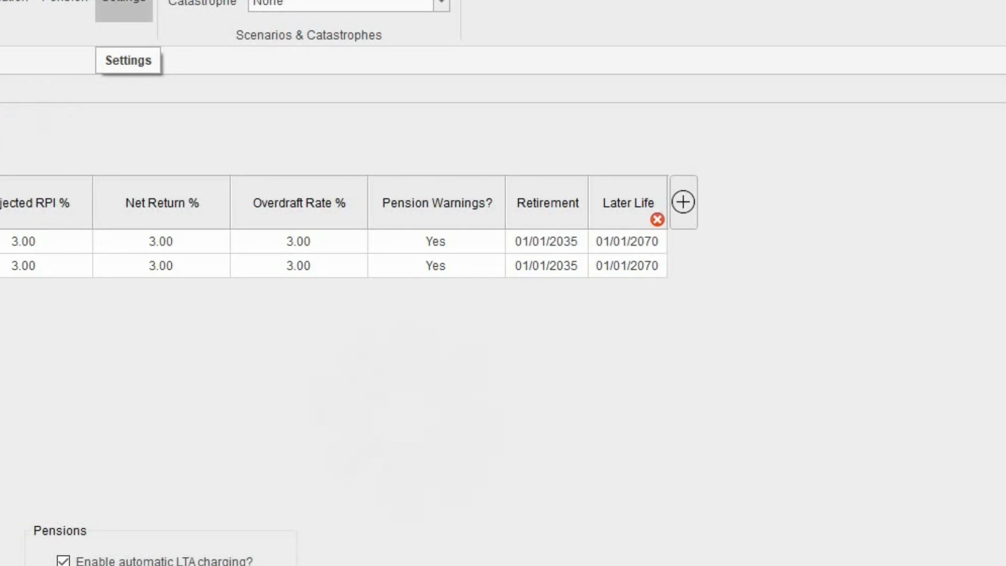
left_click(571, 245)
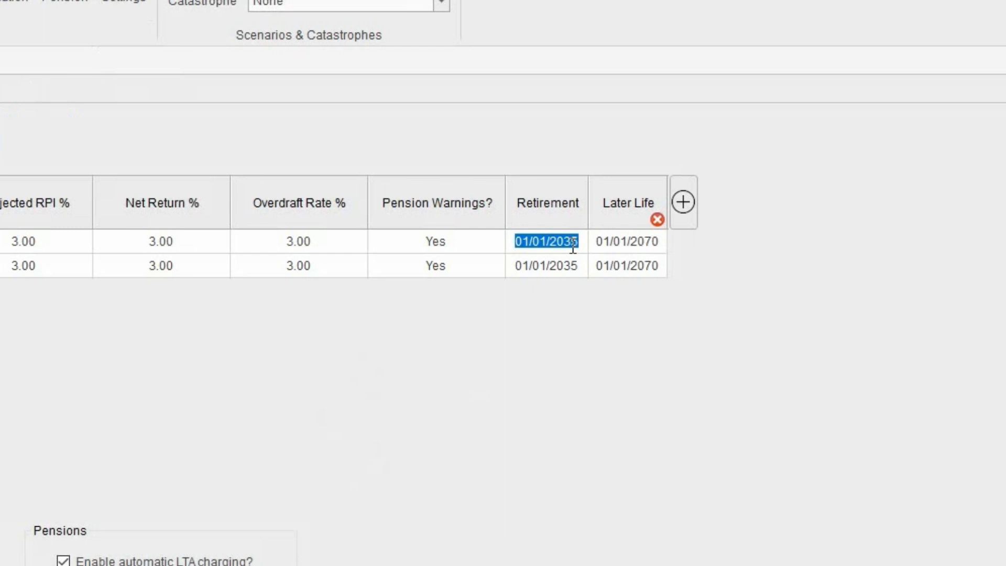
key("c")
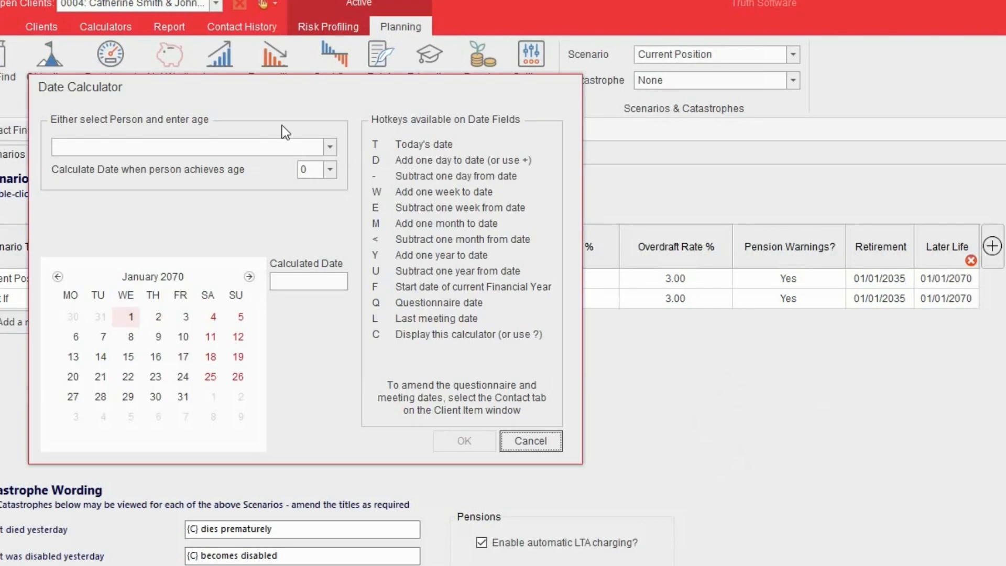
left_click(279, 146)
left_click(186, 163)
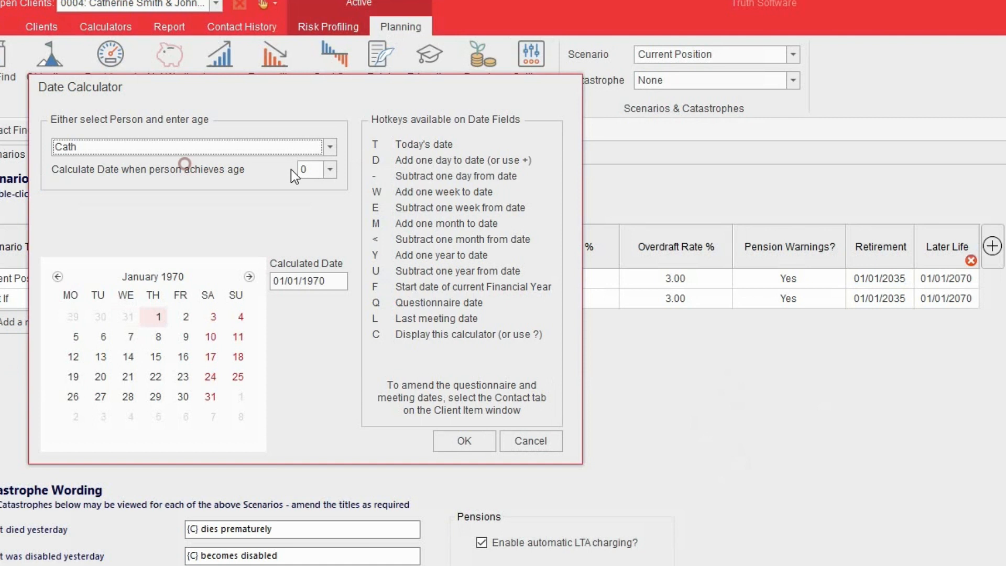
left_click(318, 172)
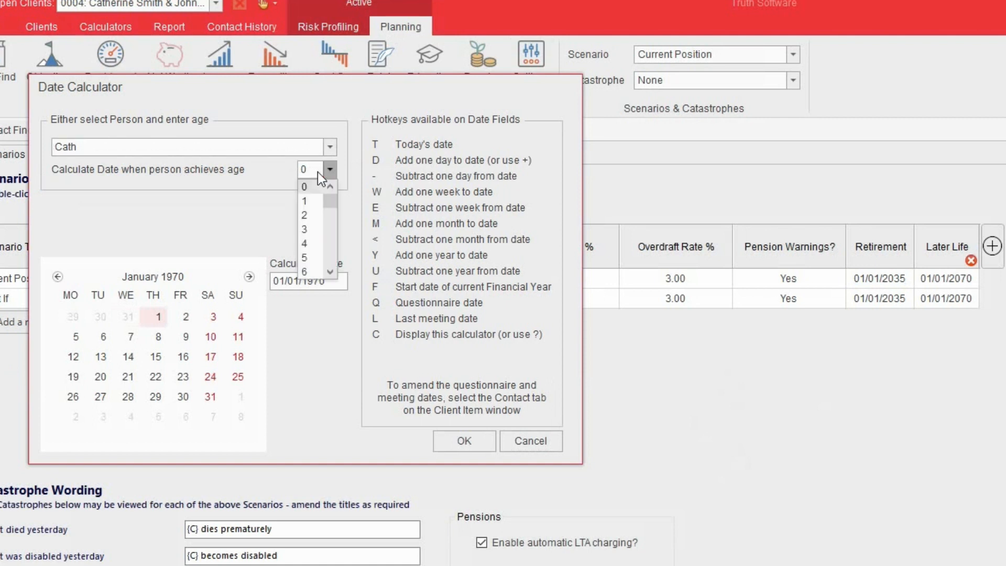
type("65")
key("Return")
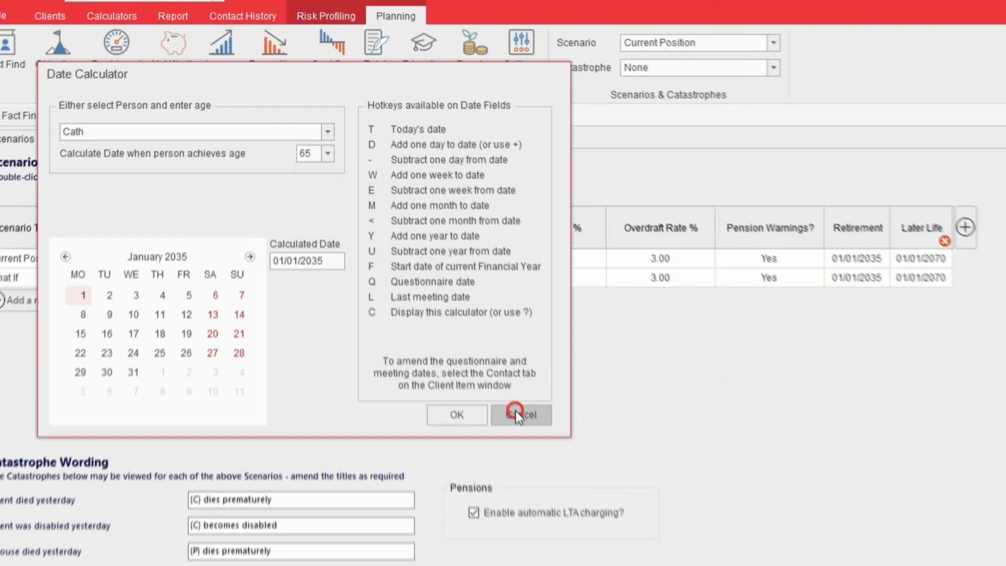
left_click(530, 440)
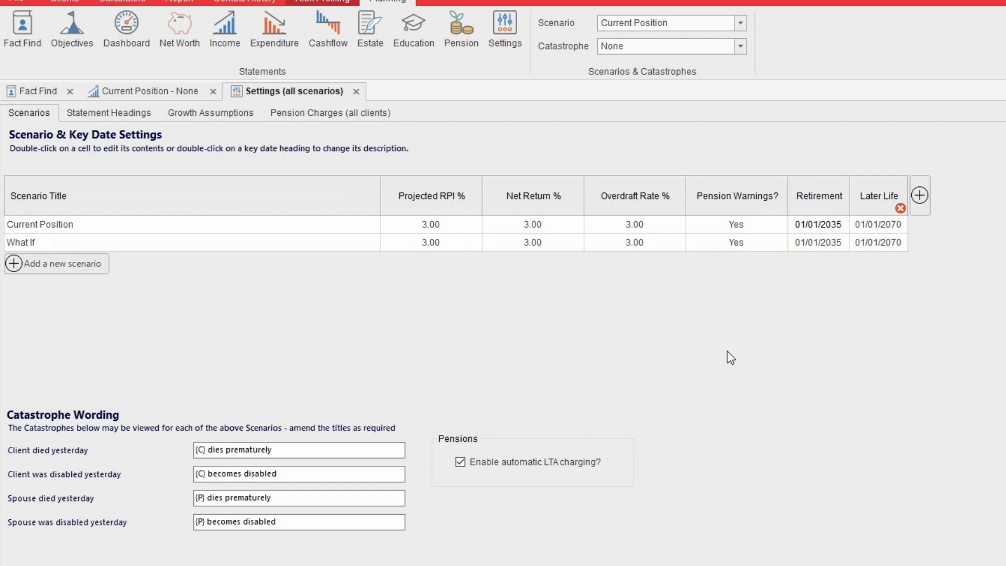
- Set the Current Position scenario's Later Life date to the client's age 85 (01/01/2055) with the Date Calculator
left_click(887, 226)
double_click(887, 227)
key("c")
left_click(303, 130)
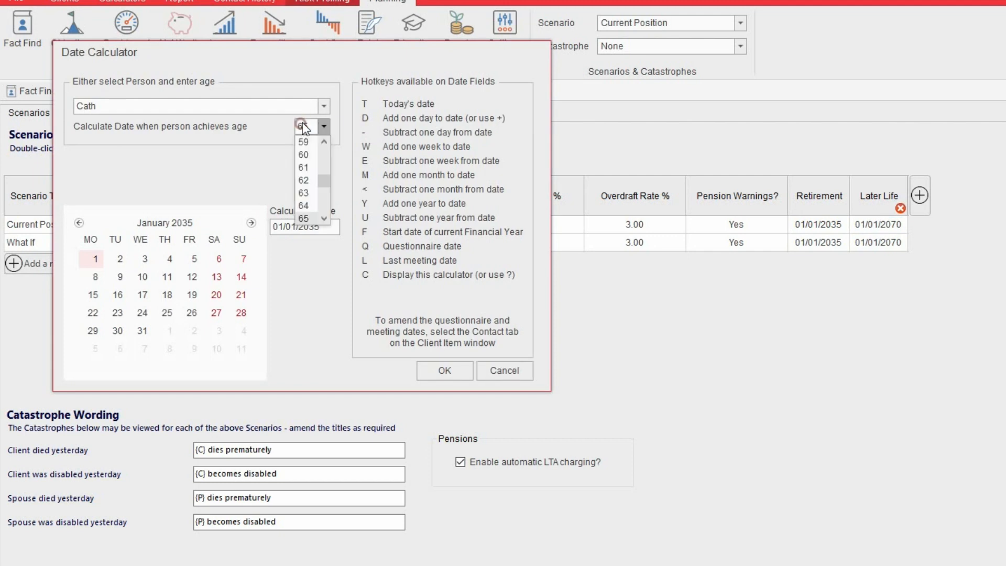
left_click(444, 371)
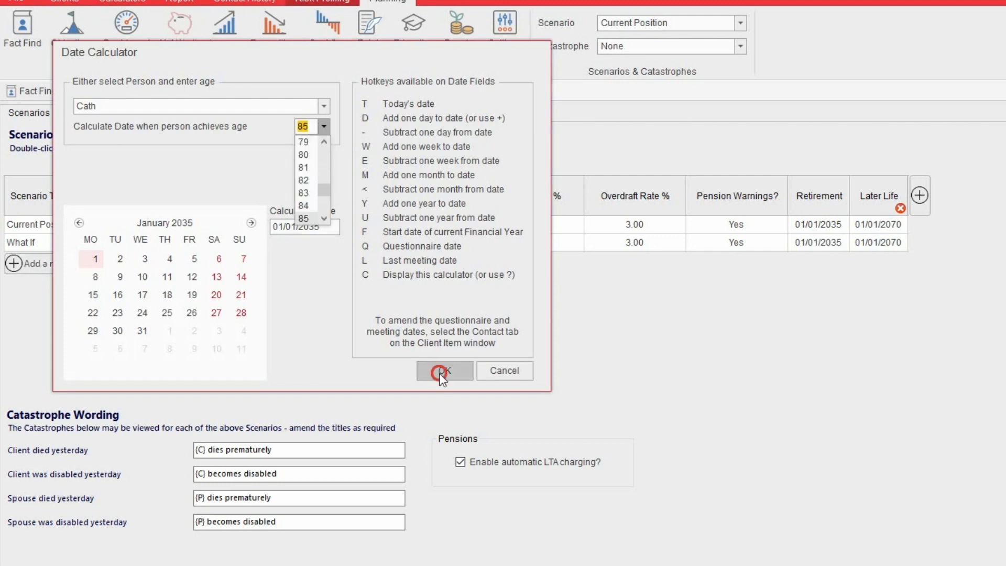
- Set the What If scenario's Later Life date with the Date Calculator and save the planning settings
double_click(887, 242)
key("c")
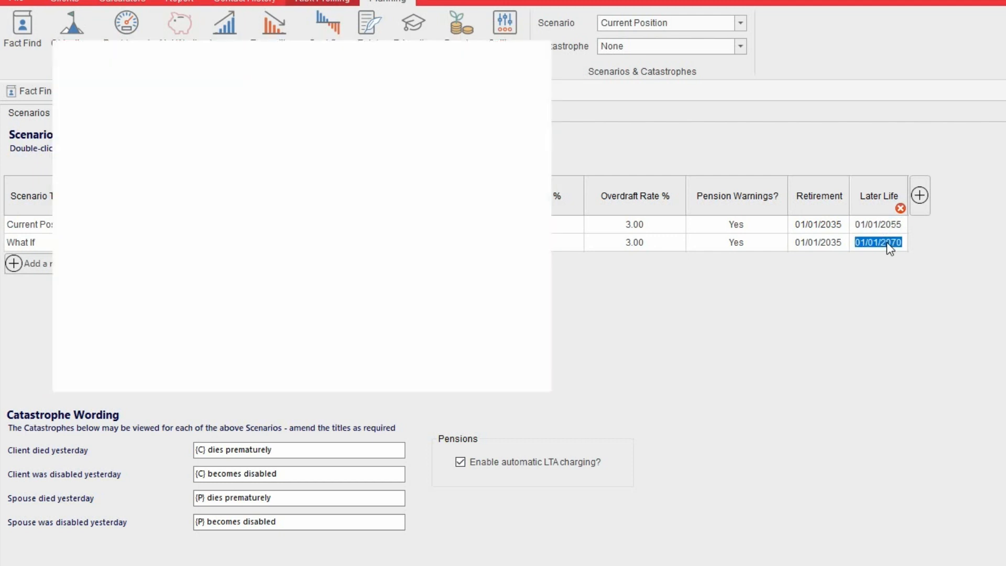
left_click(445, 372)
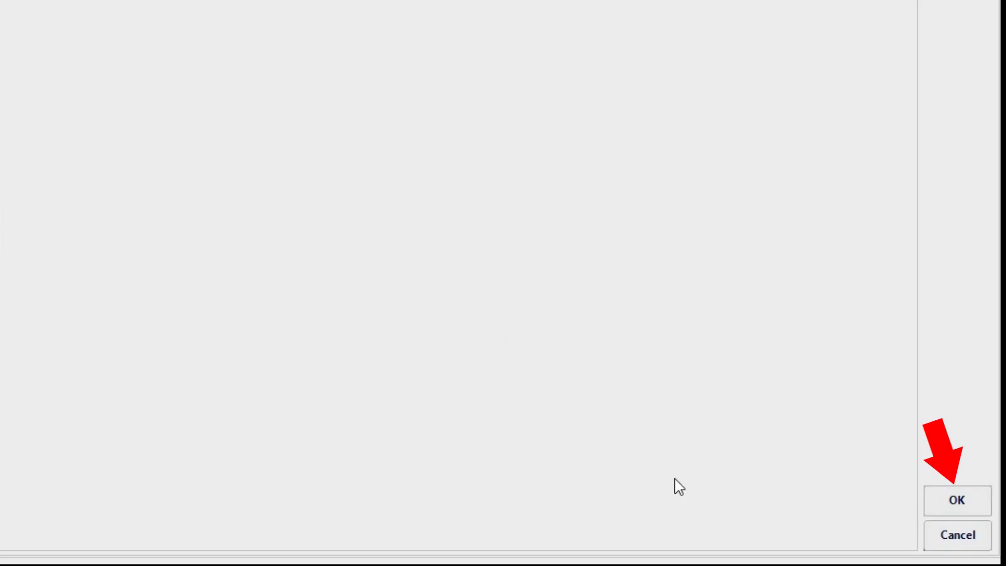
left_click(959, 503)
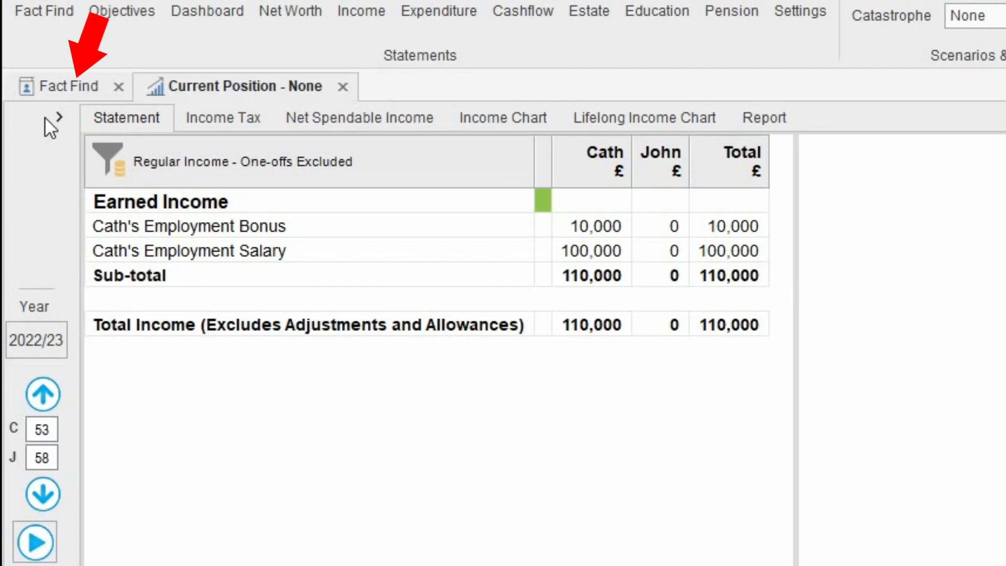
- In the Fact Find, set the client's employment end date to the Retirement key date and save the employment item
left_click(64, 83)
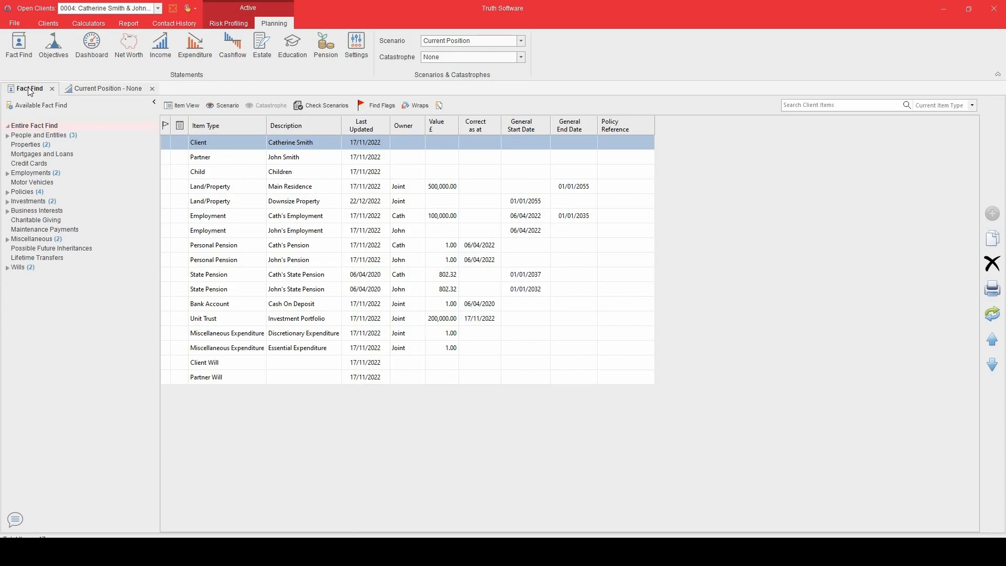
double_click(321, 217)
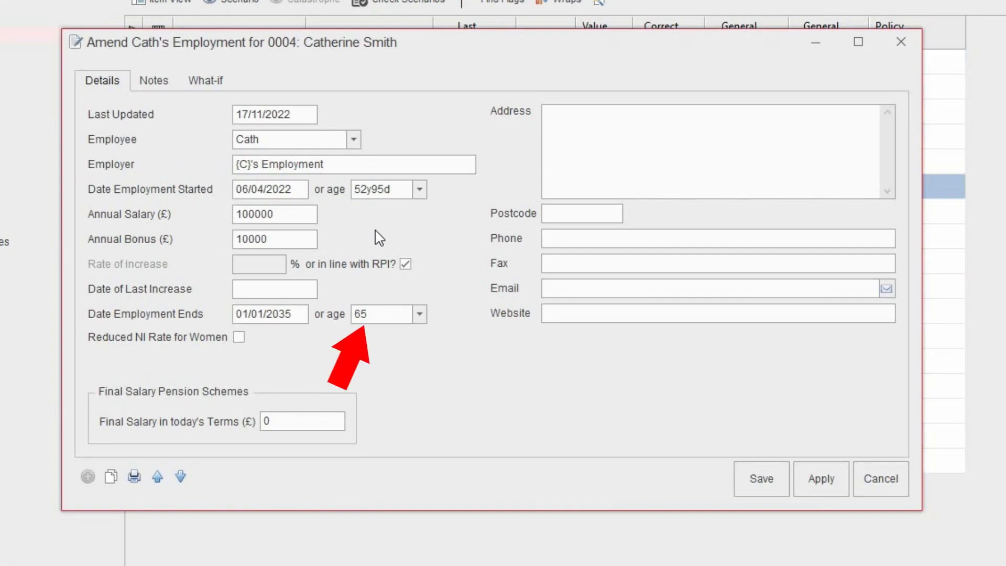
left_click(420, 315)
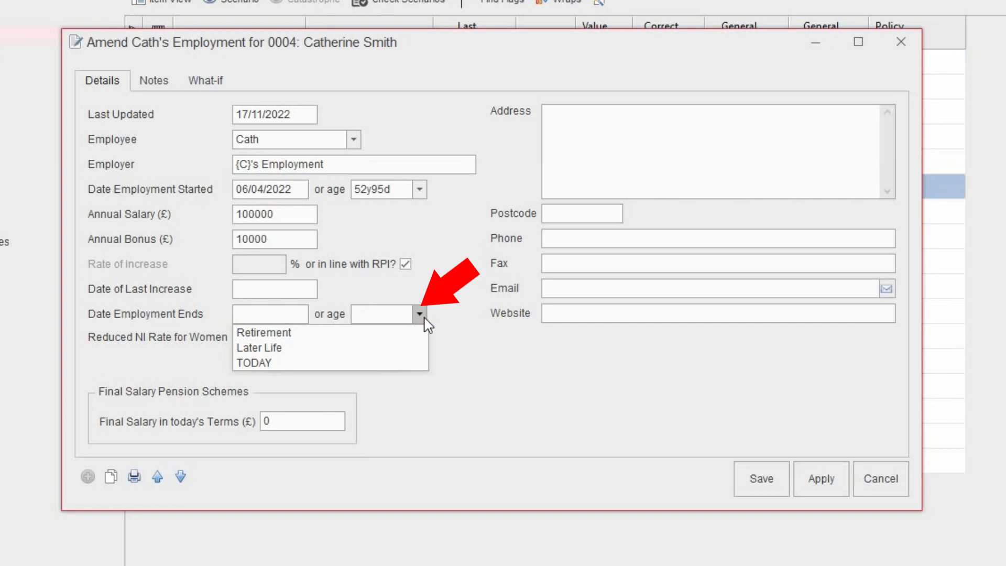
left_click(378, 338)
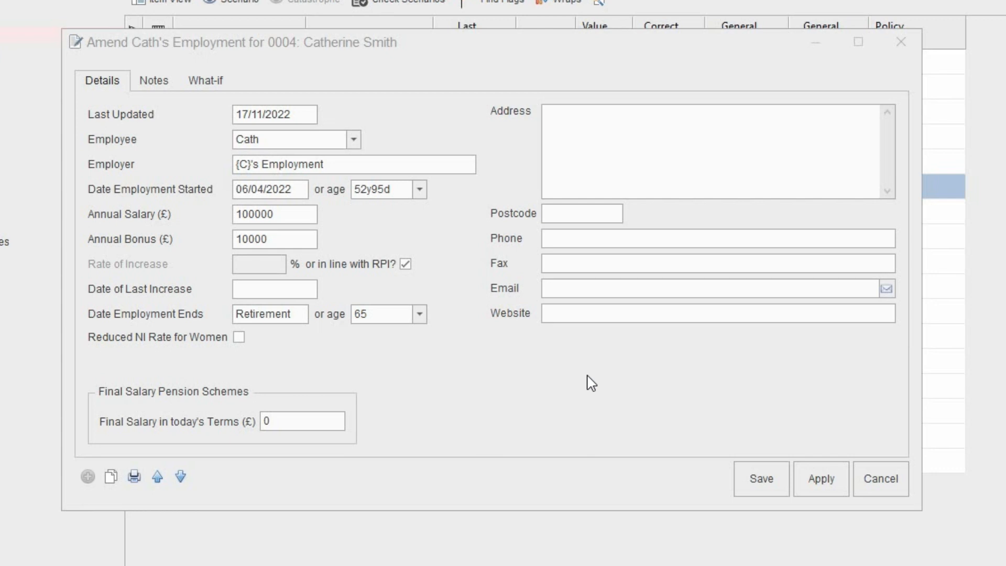
left_click(763, 477)
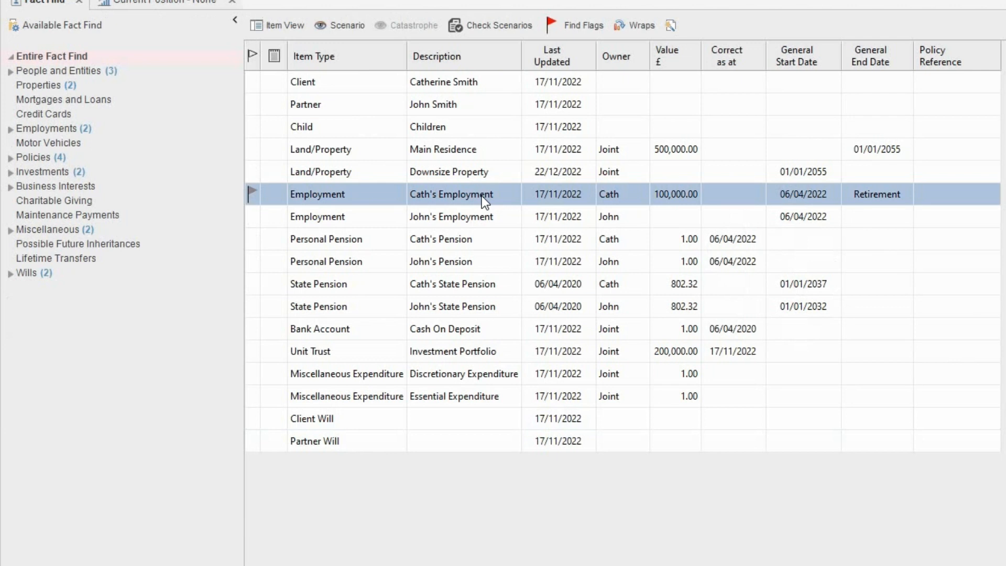
- Set the miscellaneous Essential Expenditure item to £2000 monthly up to Retirement and £2000 thereafter, and save it
left_click(66, 230)
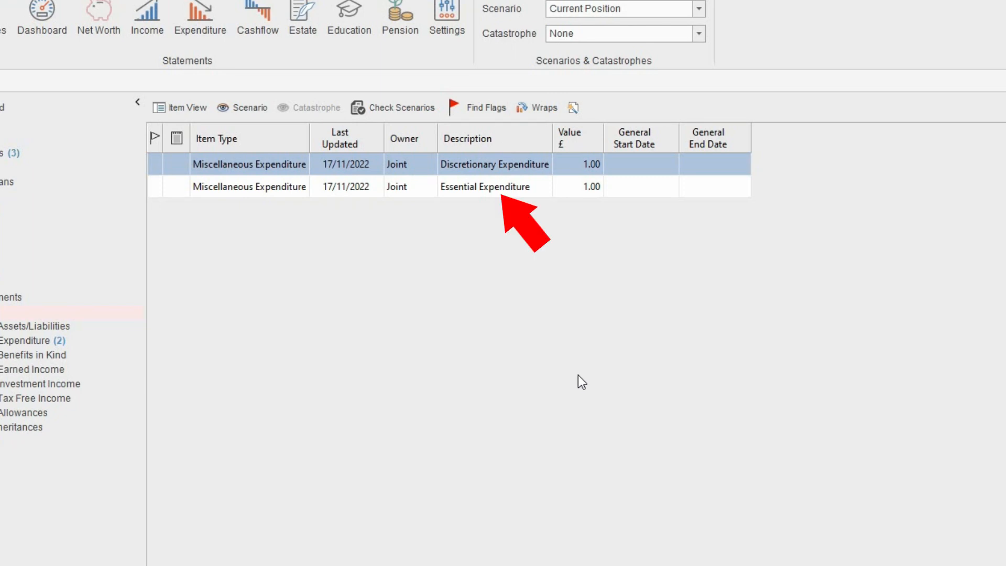
left_click(307, 189)
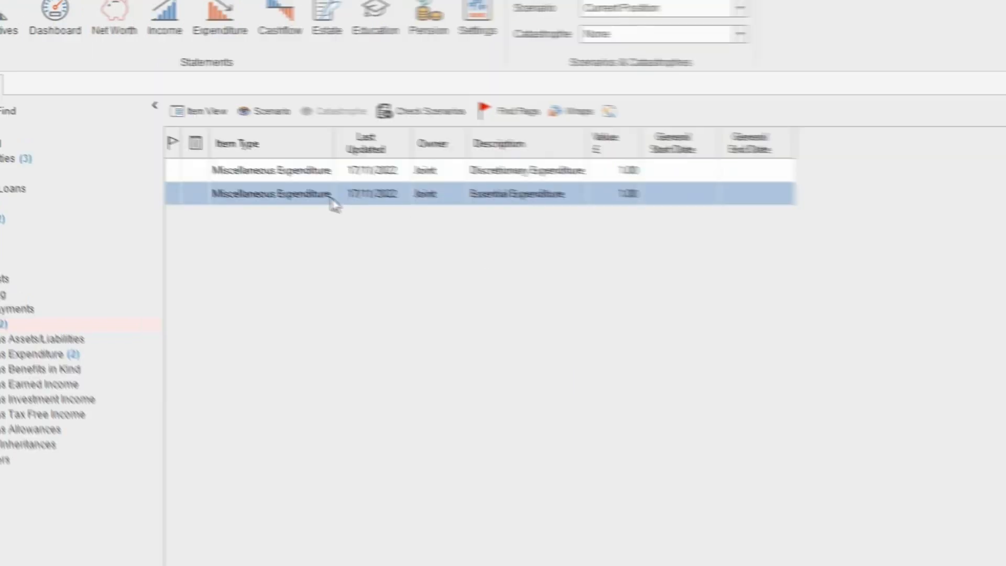
double_click(332, 200)
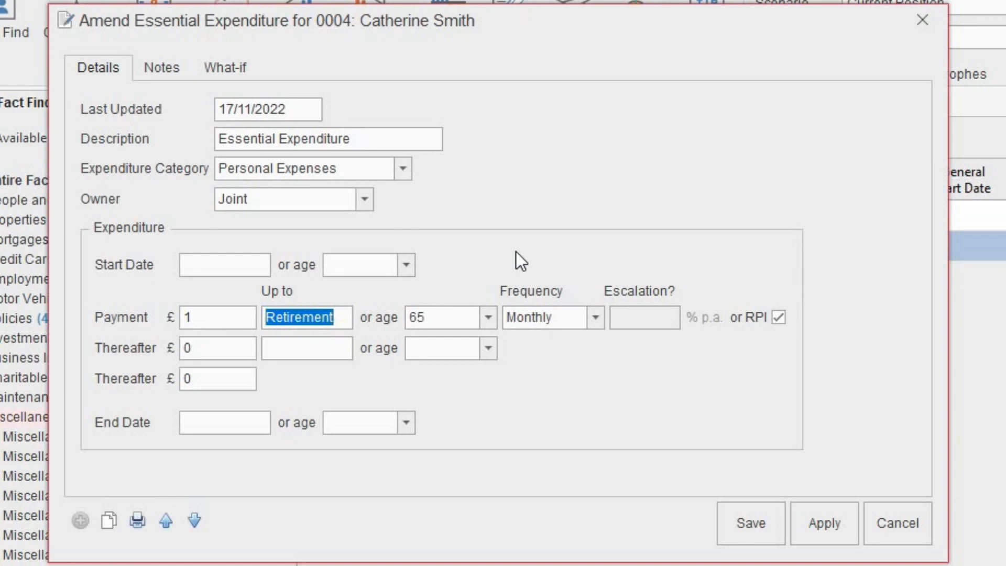
left_click(236, 309)
type("2000")
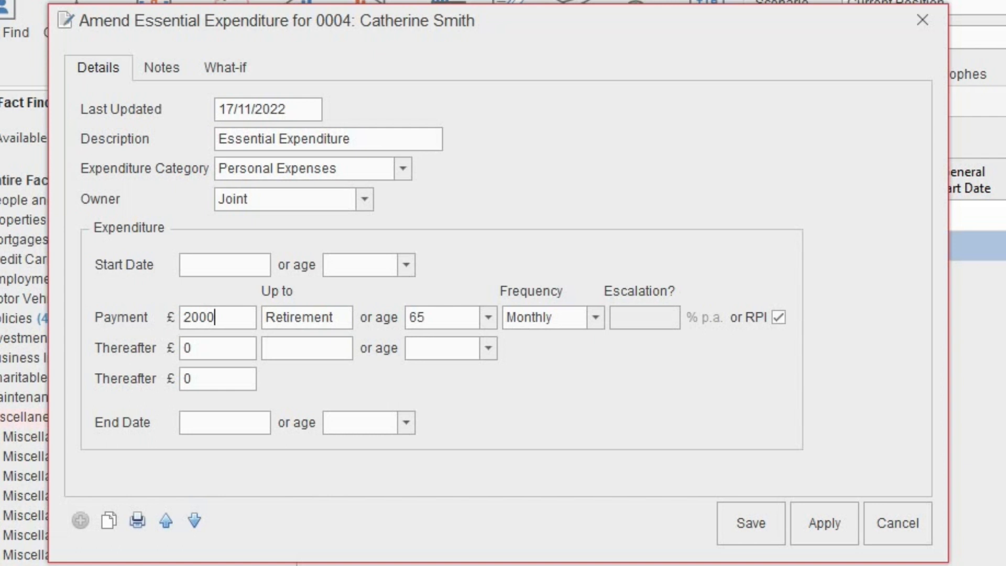
double_click(231, 348)
type("2")
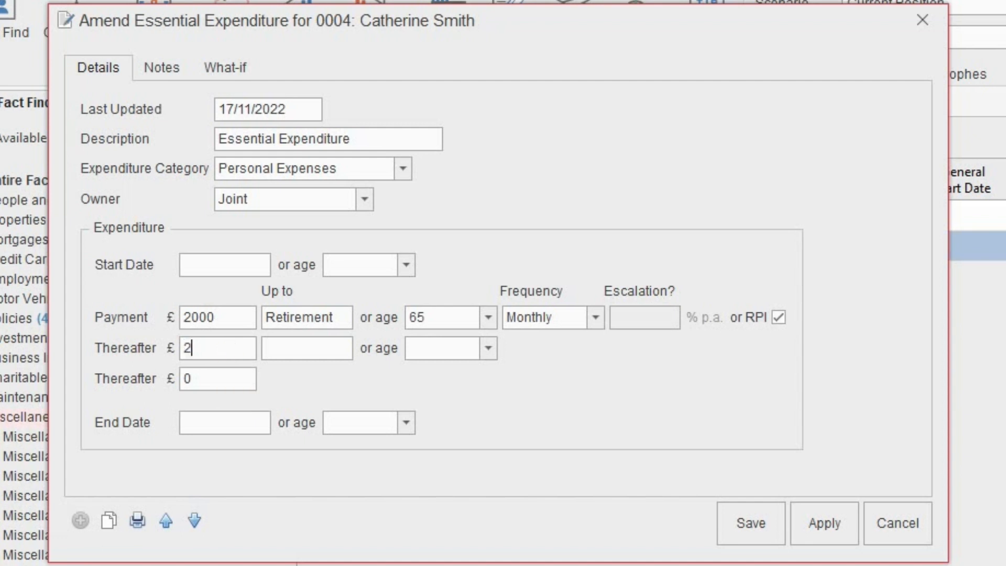
type("000")
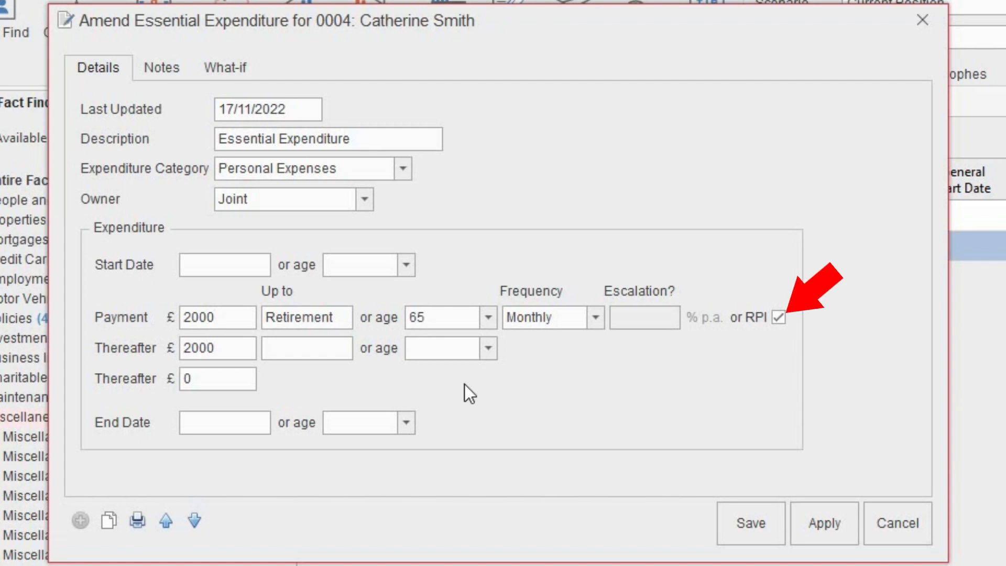
left_click(747, 521)
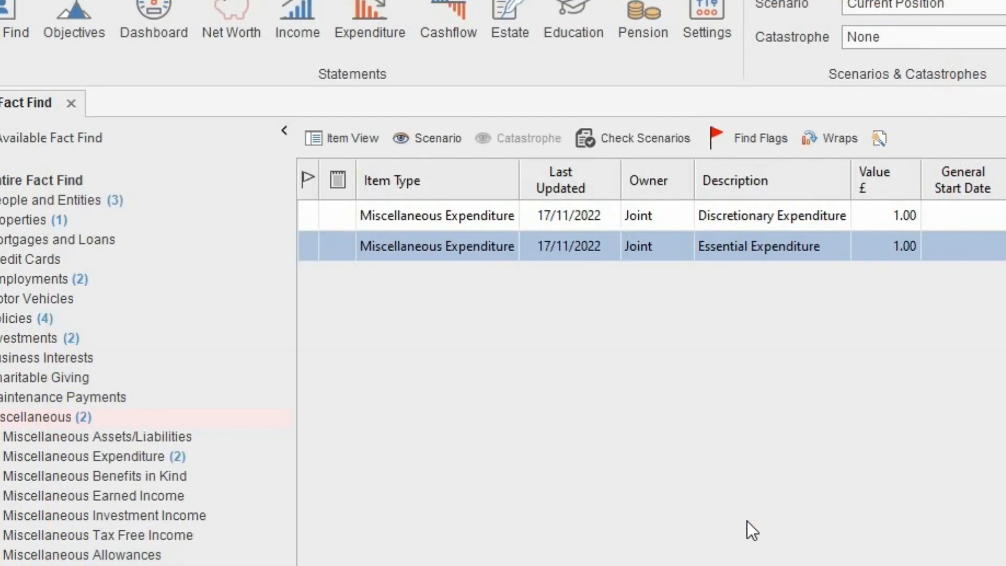
- Open the Discretionary Expenditure item and set its monthly payment up to Retirement to £2000
left_click(454, 212)
double_click(454, 212)
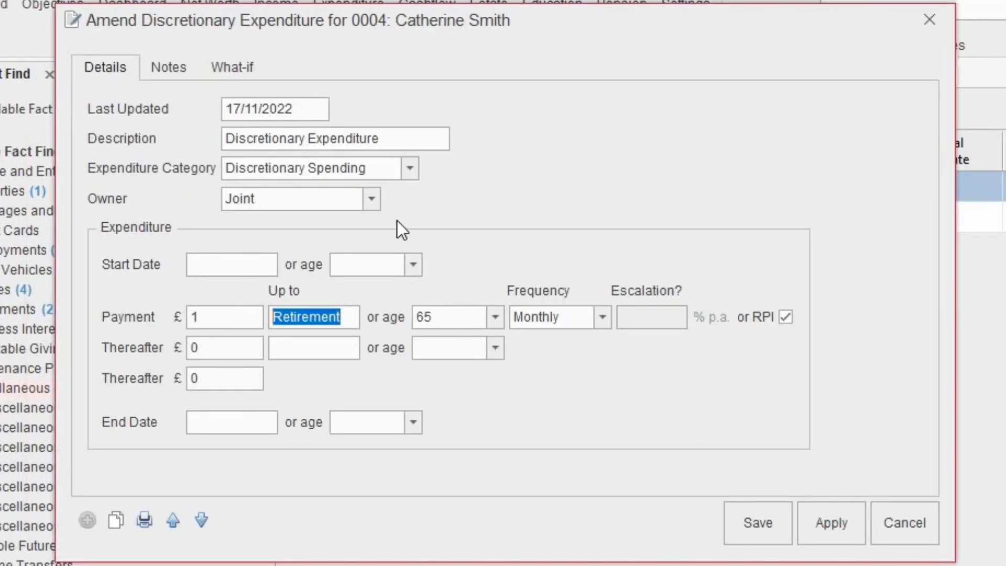
left_click(238, 310)
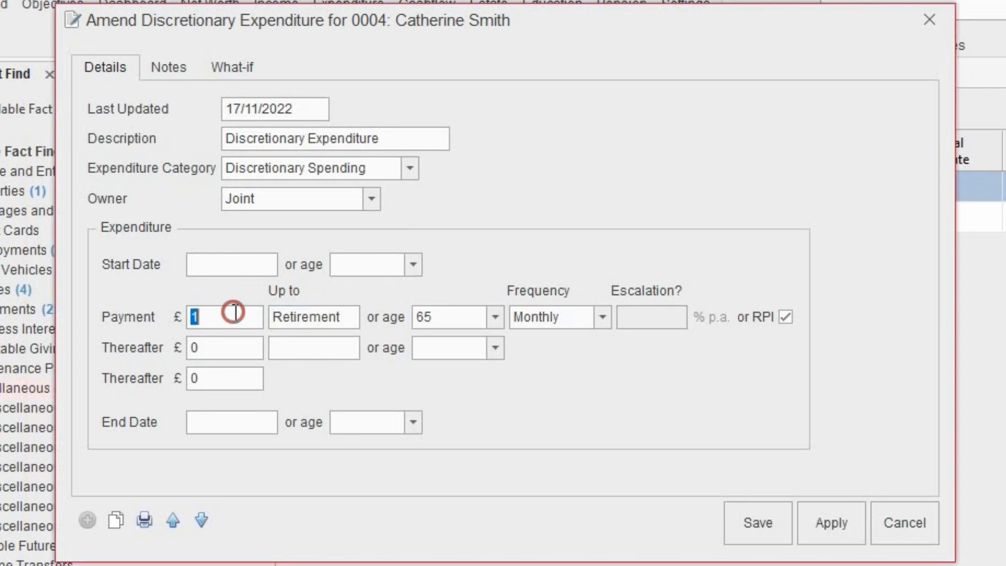
type("2000")
key("Tab")
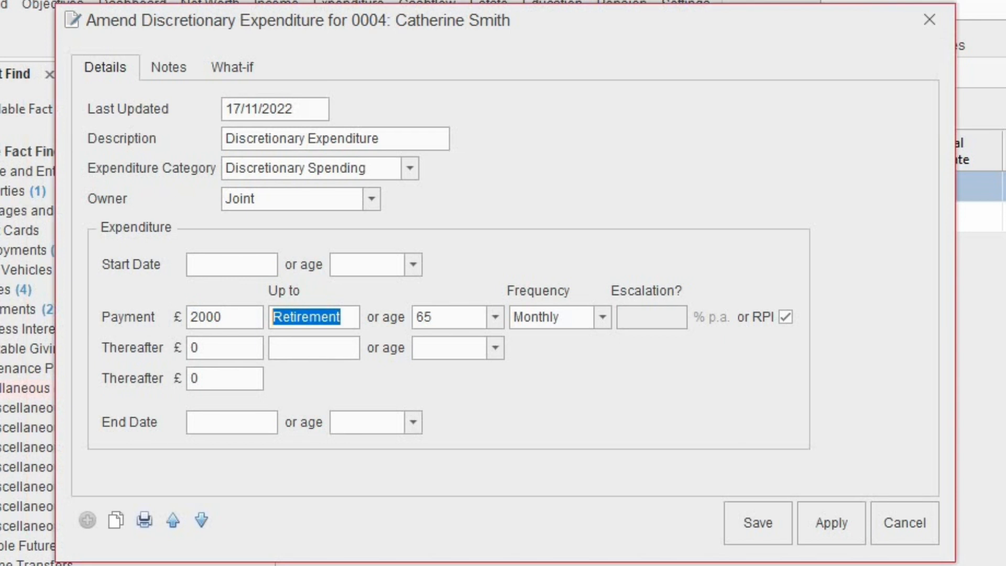
- Set discretionary expenditure after Retirement to £3500 up to Later Life and £1500 thereafter, and save the item
double_click(198, 347)
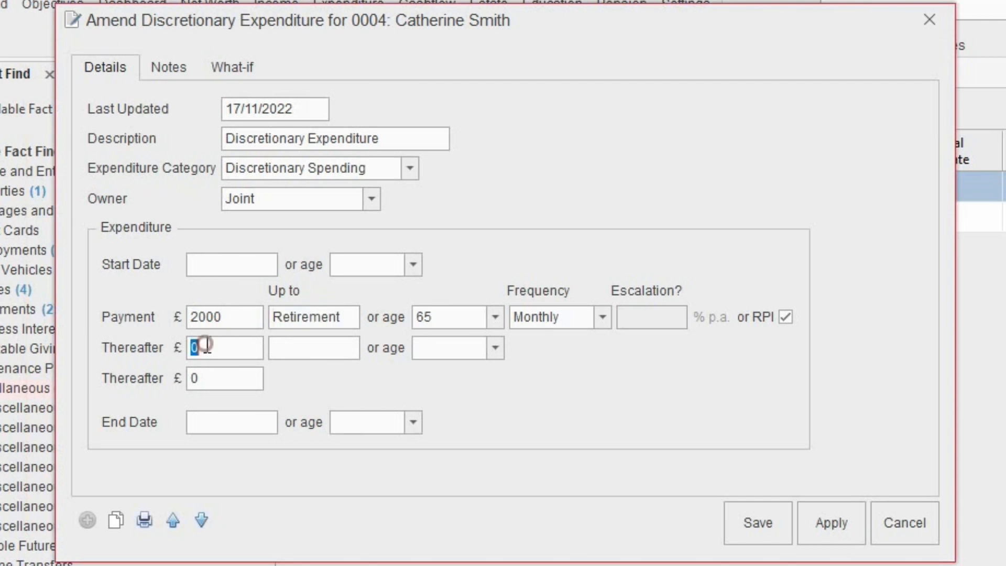
type("3500")
key("Tab")
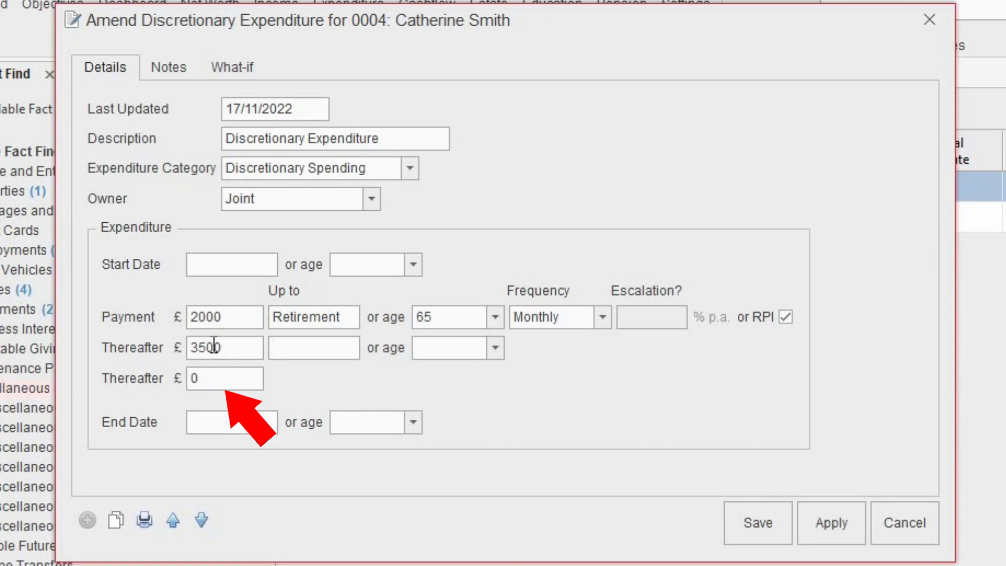
left_click(496, 348)
left_click(414, 388)
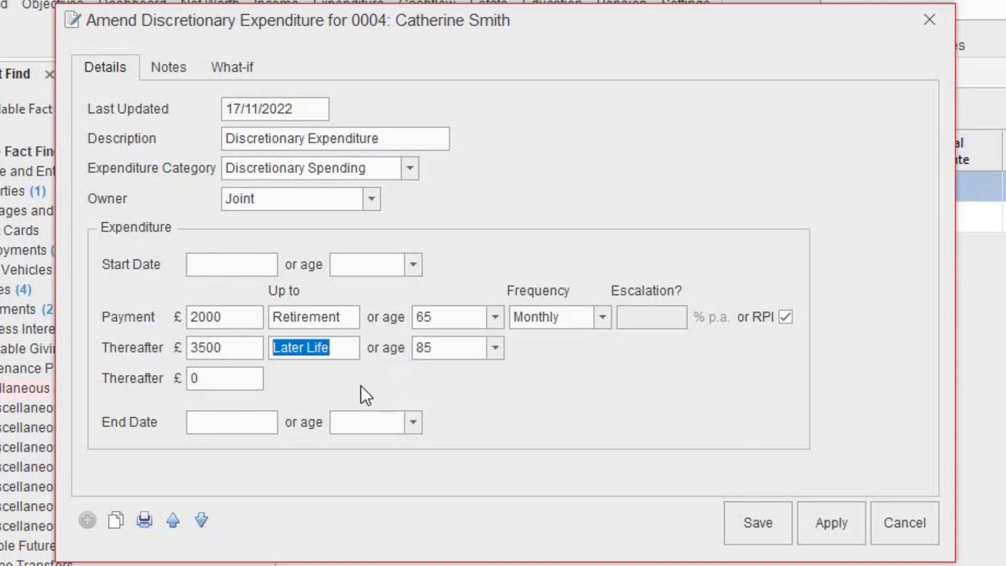
left_click(233, 379)
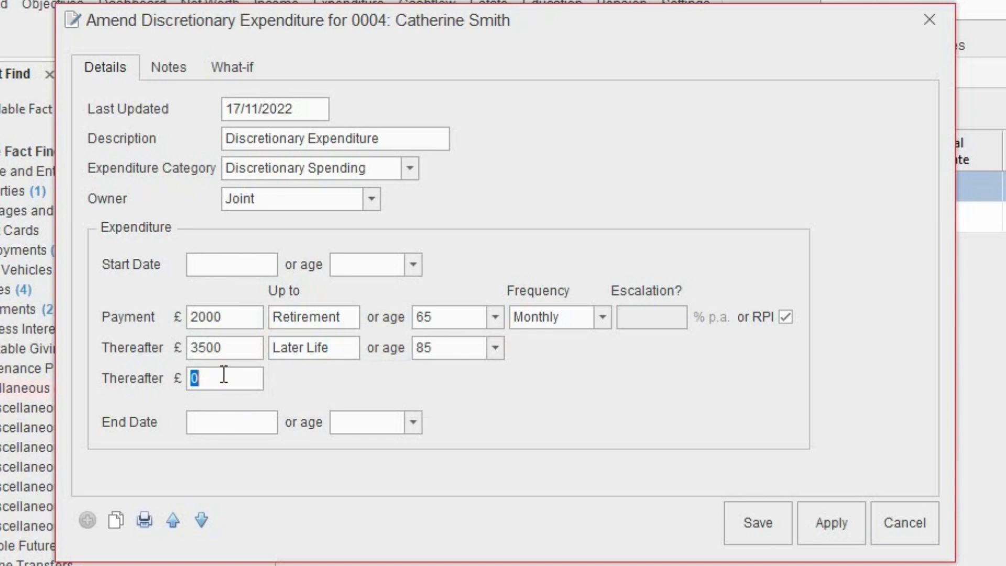
type("1500")
key("Tab")
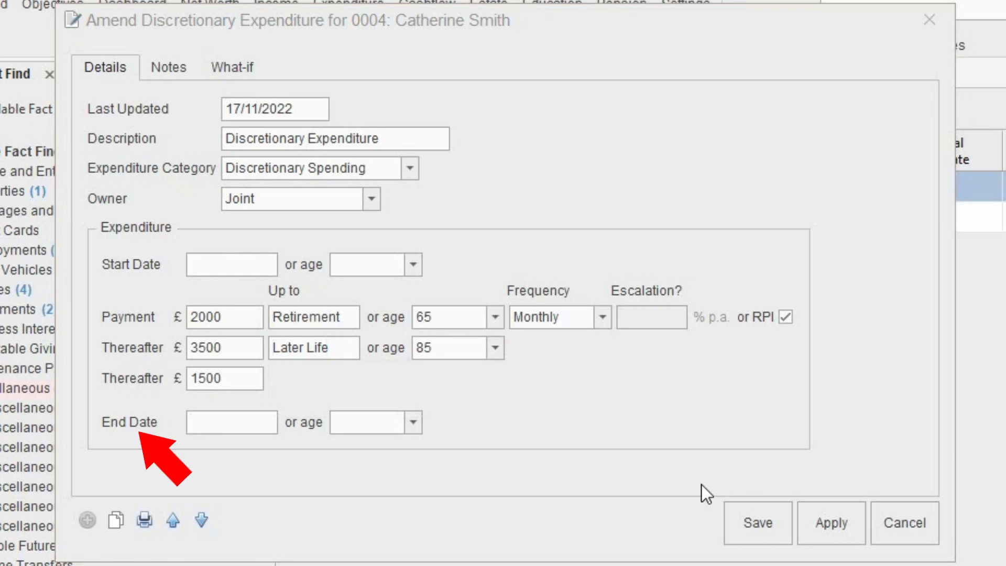
left_click(771, 529)
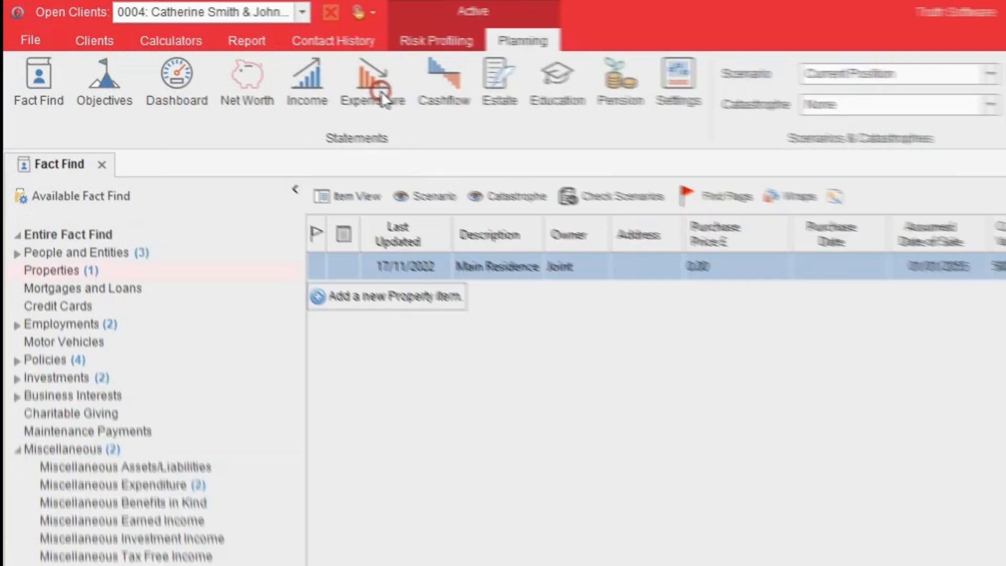
- Open the expenditure statement and display the Expenditure Chart and the Lifelong Expenditure Chart beside it
left_click(390, 86)
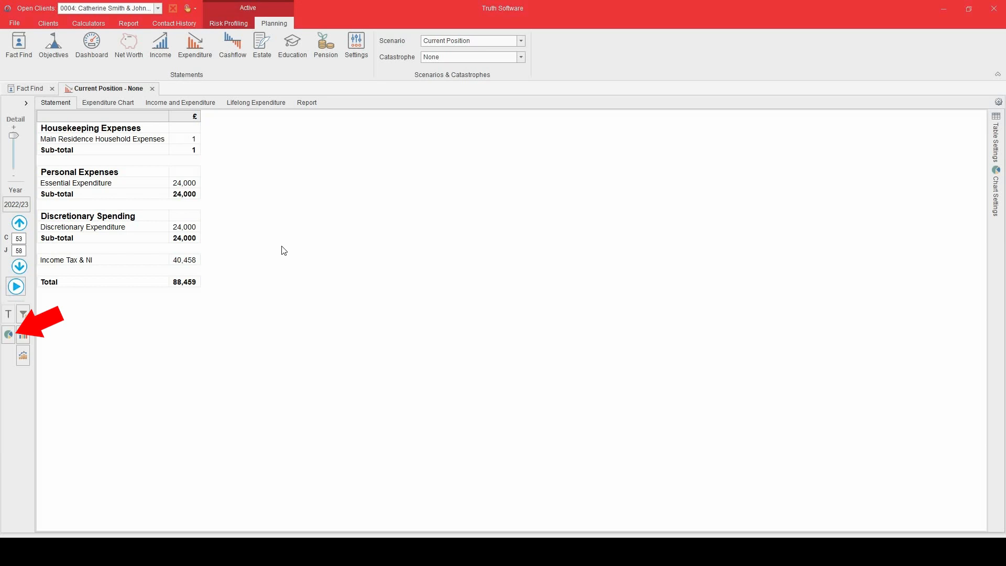
left_click(9, 335)
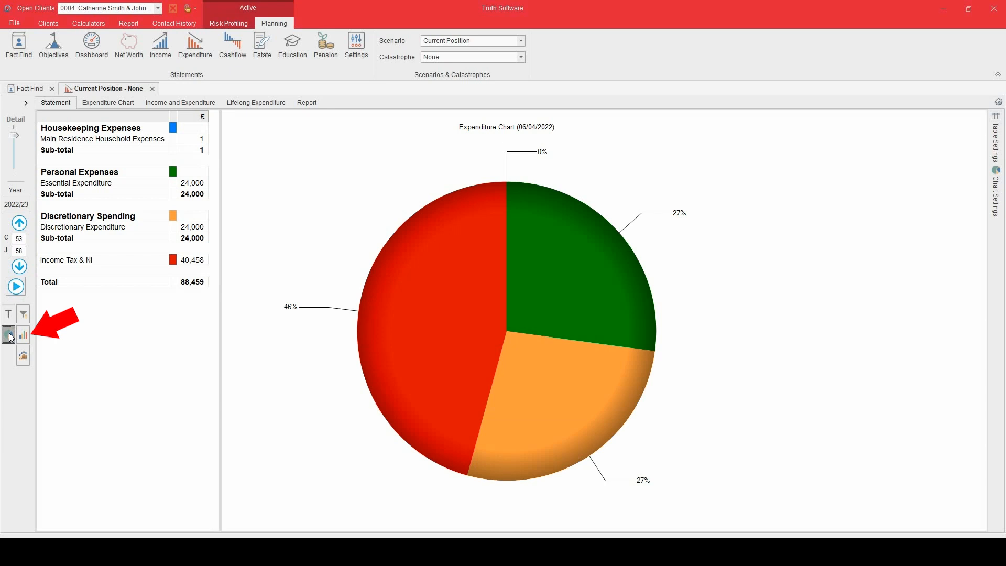
left_click(23, 336)
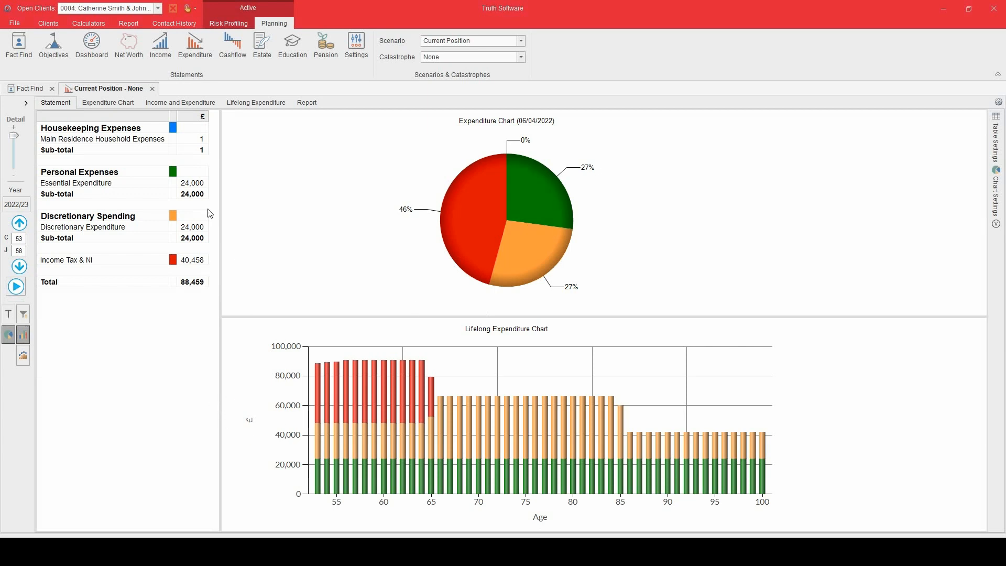
- From the expenditure statement, set the main residence's annual Household Expenses to £10000 and save the property item
left_click(149, 139)
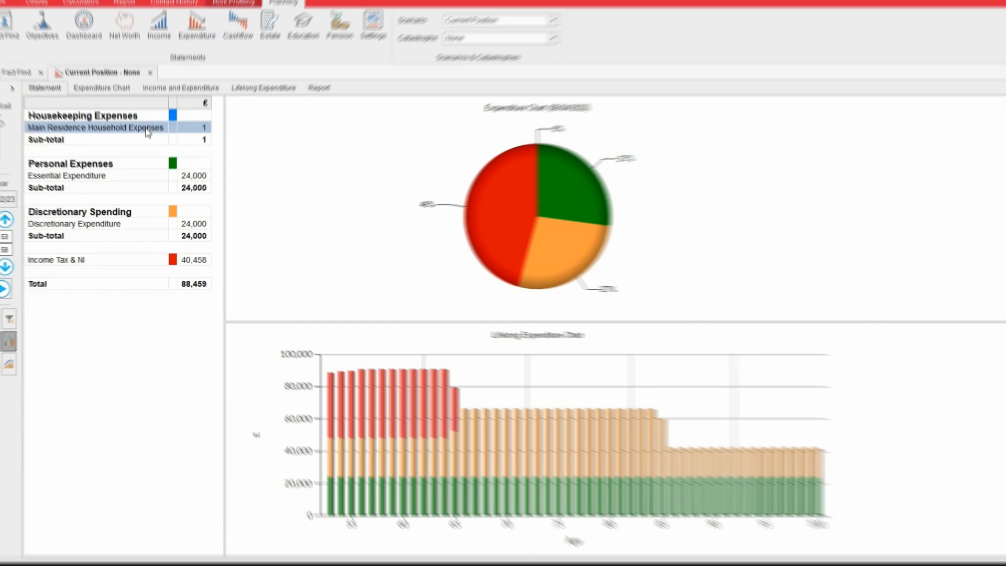
double_click(148, 129)
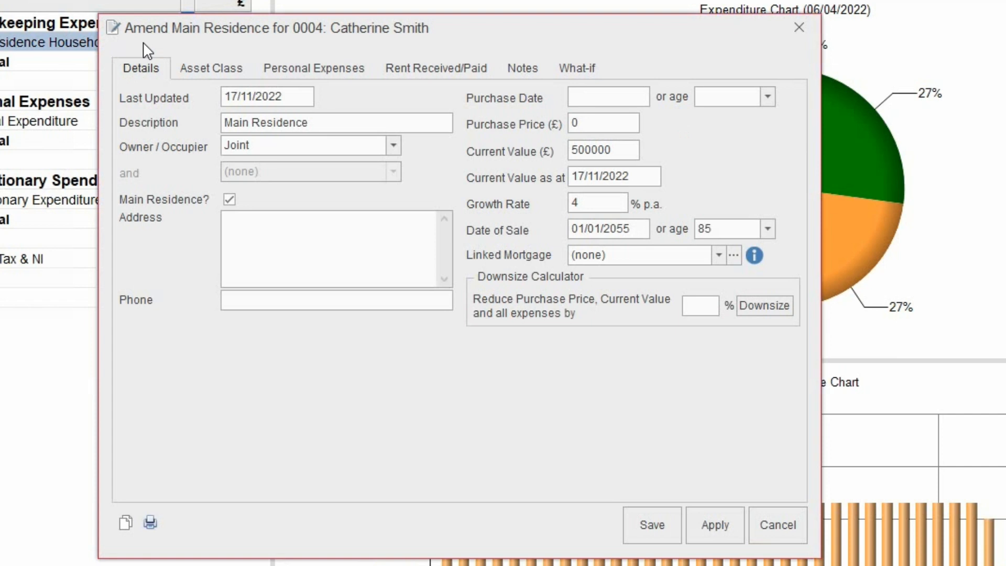
left_click(335, 68)
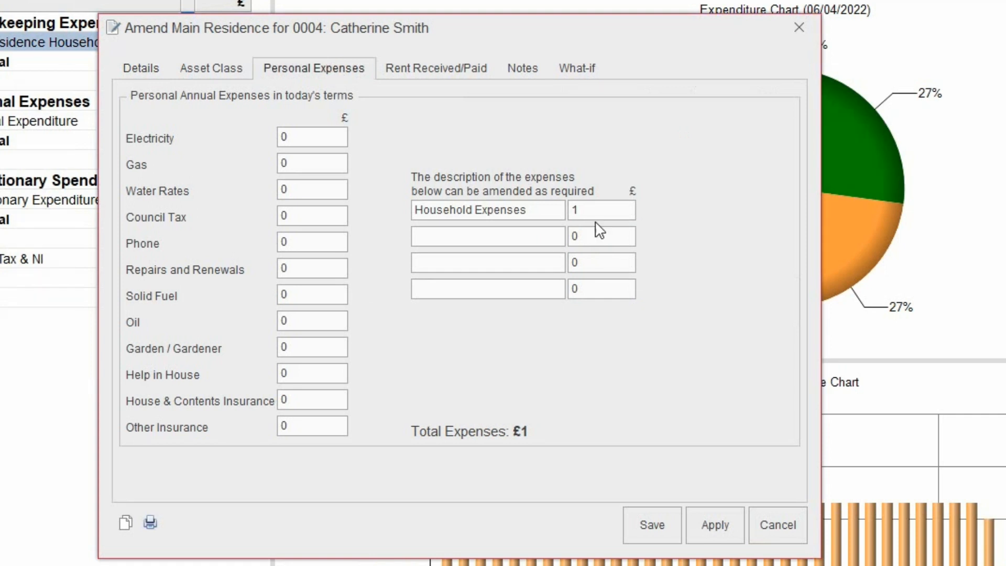
left_click(597, 206)
type("10000")
left_click(657, 519)
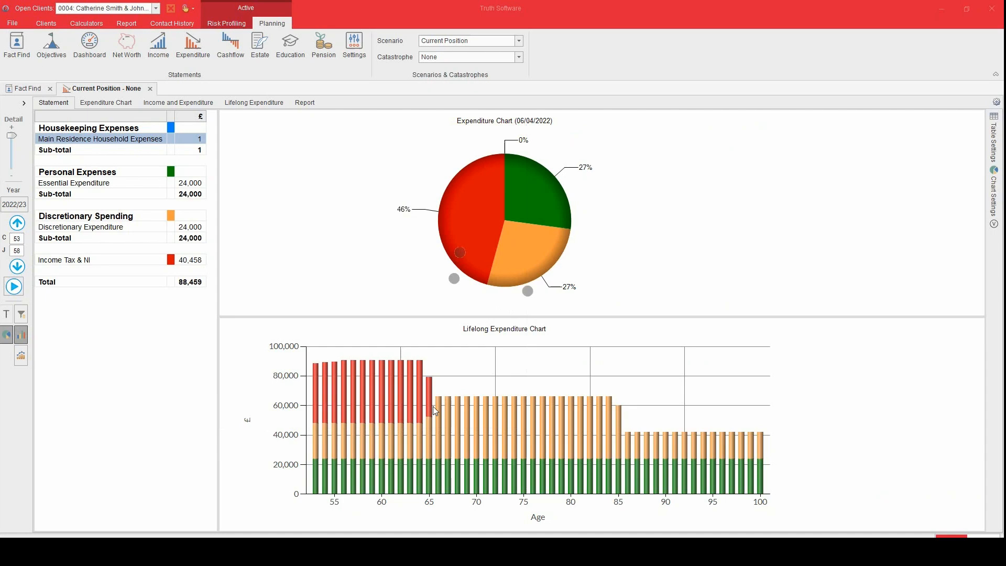